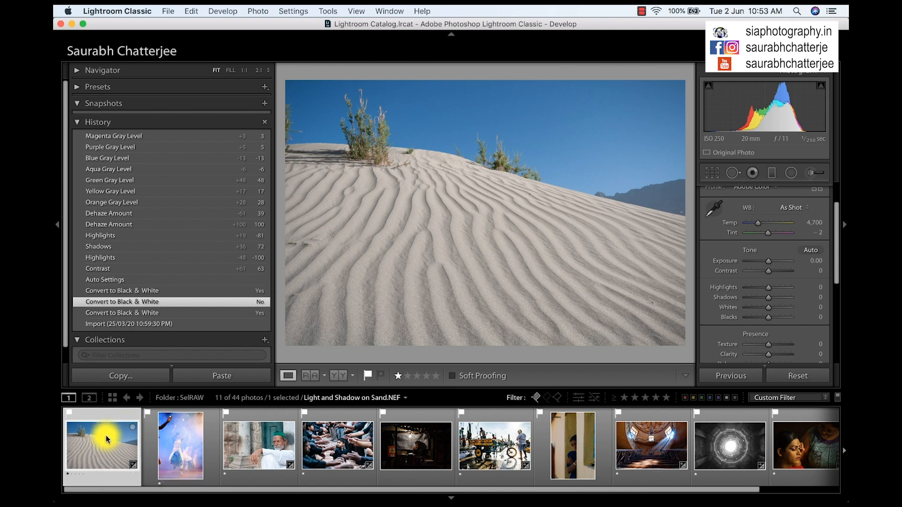
Step: Create a virtual copy of the sand dune photo, compare it with the original, and select the copy for editing
right_click(107, 439)
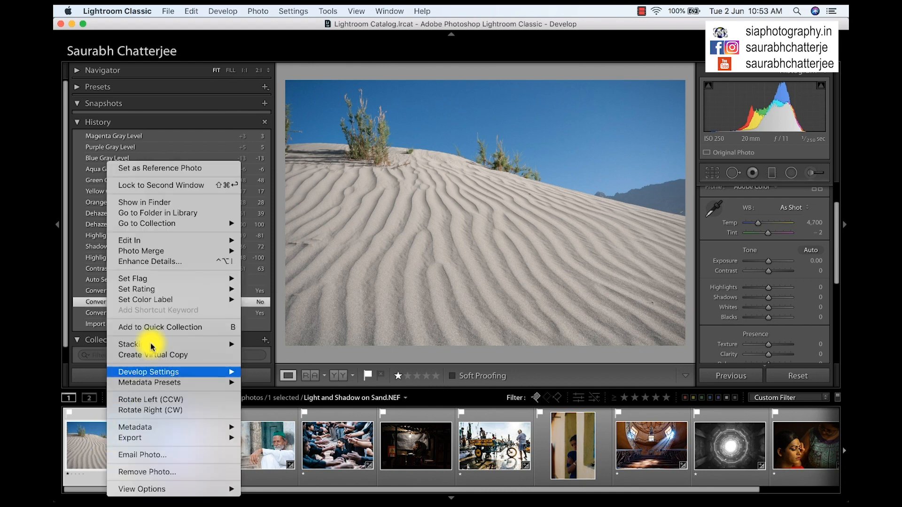
left_click(156, 360)
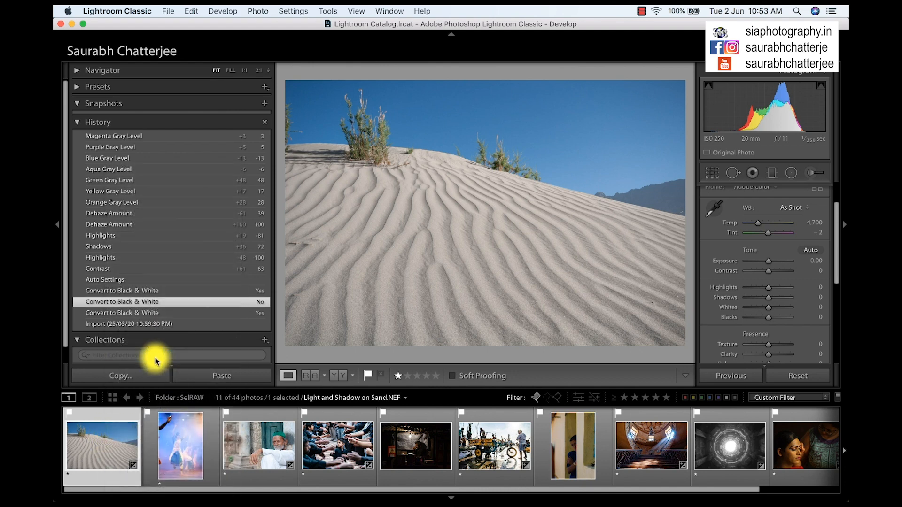
left_click(104, 442)
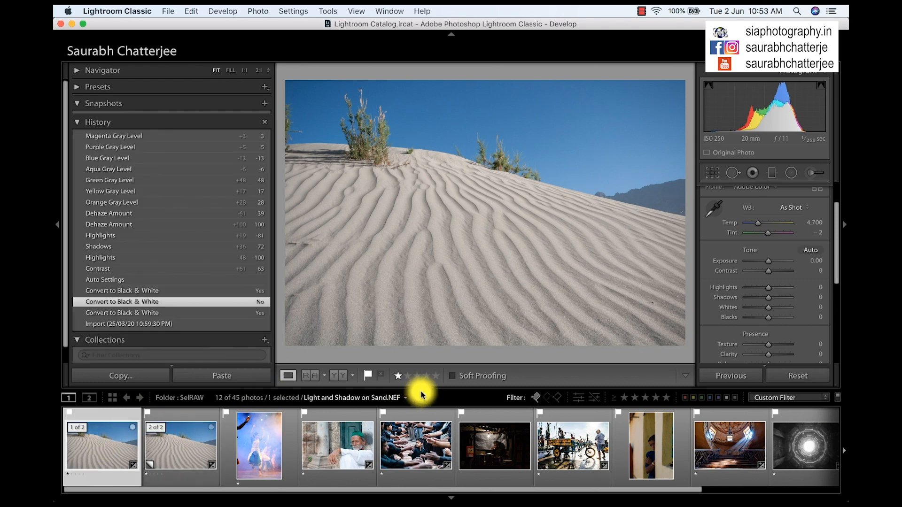
left_click(169, 428)
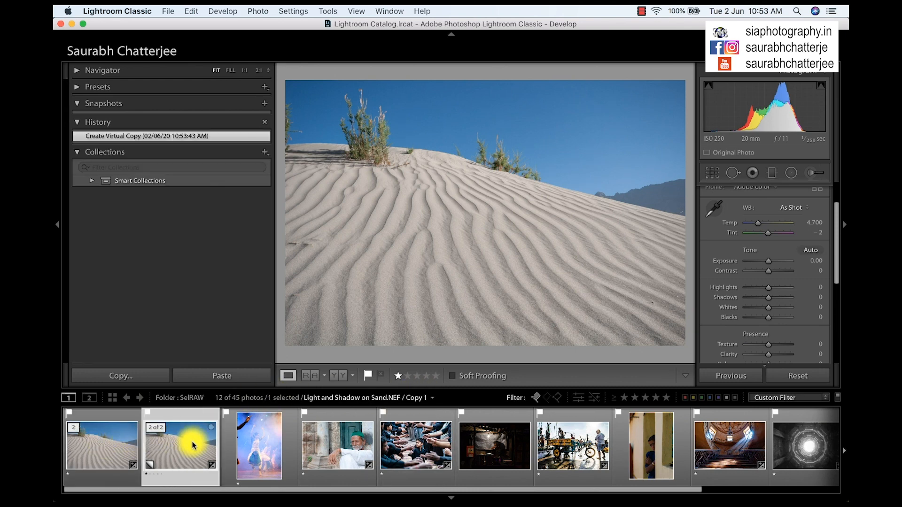
left_click(112, 443)
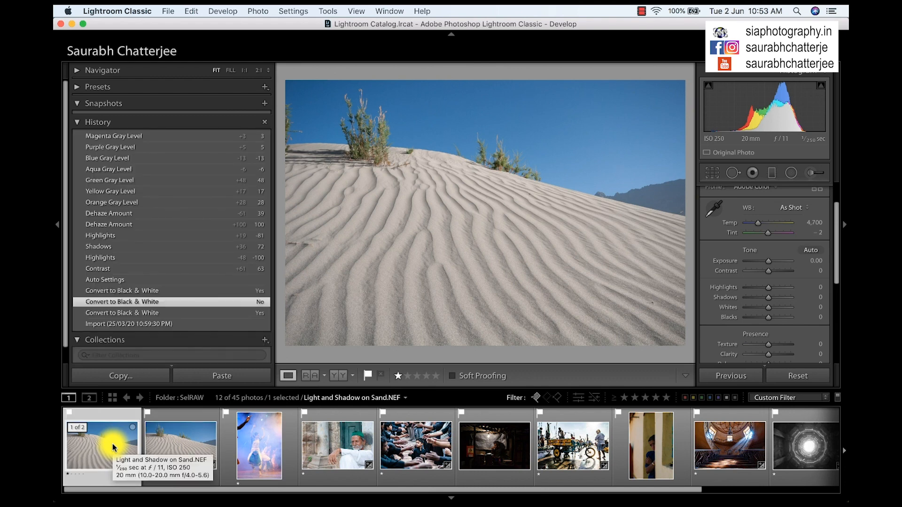
left_click(172, 439)
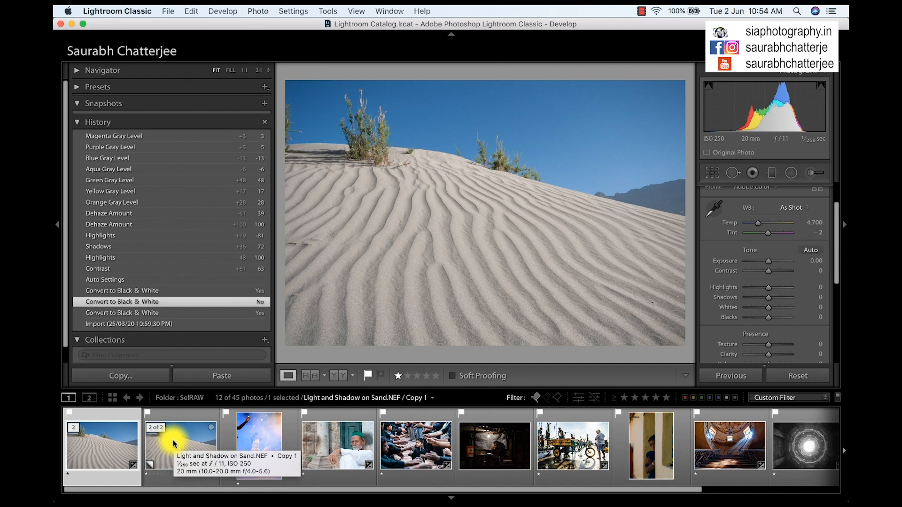
left_click(174, 444)
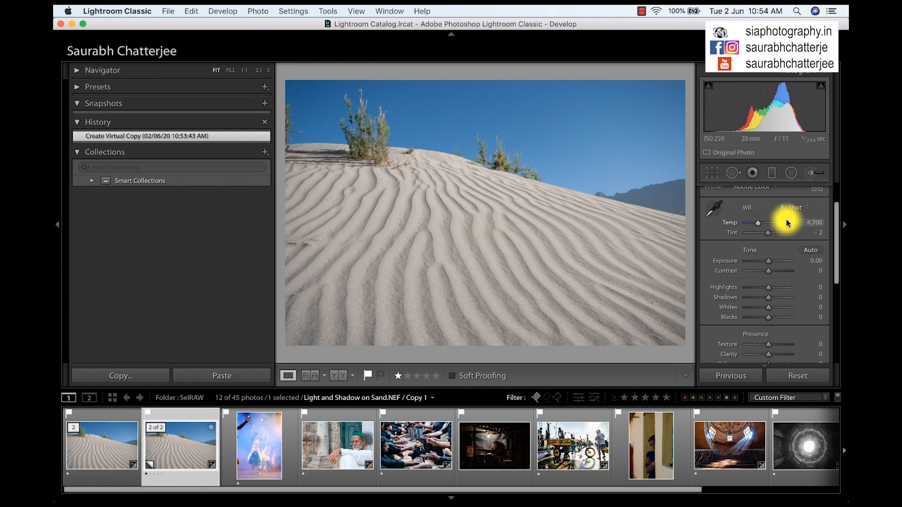
Step: Apply automatic tone to the dune copy, and set Contrast to +70, Clarity to +33 and Dehaze to +56
left_click(812, 251)
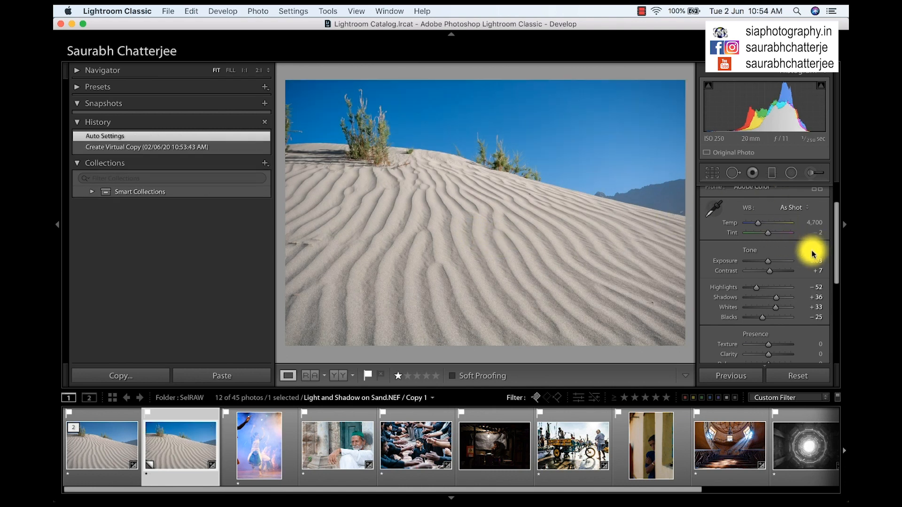
left_click_drag(783, 276, 783, 275)
scroll(780, 301, "down", 2)
left_click_drag(778, 307, 773, 305)
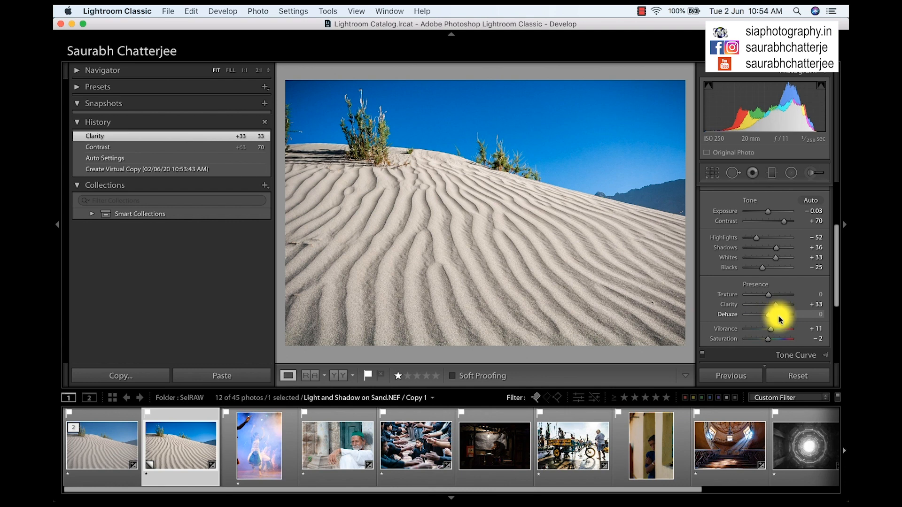
scroll(781, 311, "down", 3)
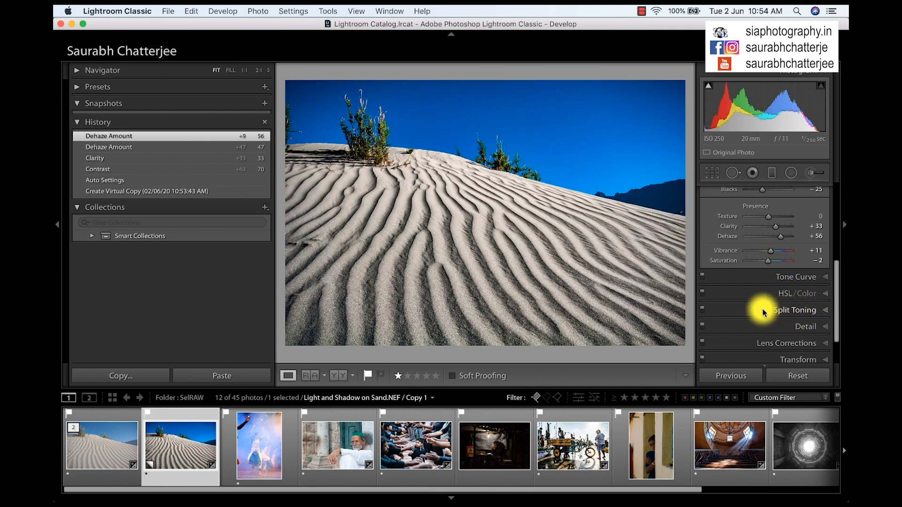
Step: Convert the dune copy to black and white, show its Black & White Mix settings, and hide the history and presets area
key("v")
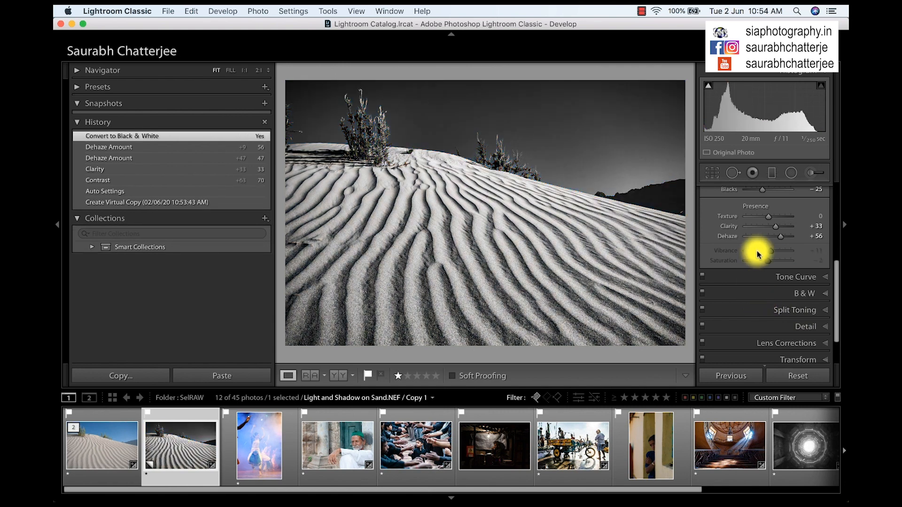
left_click(794, 294)
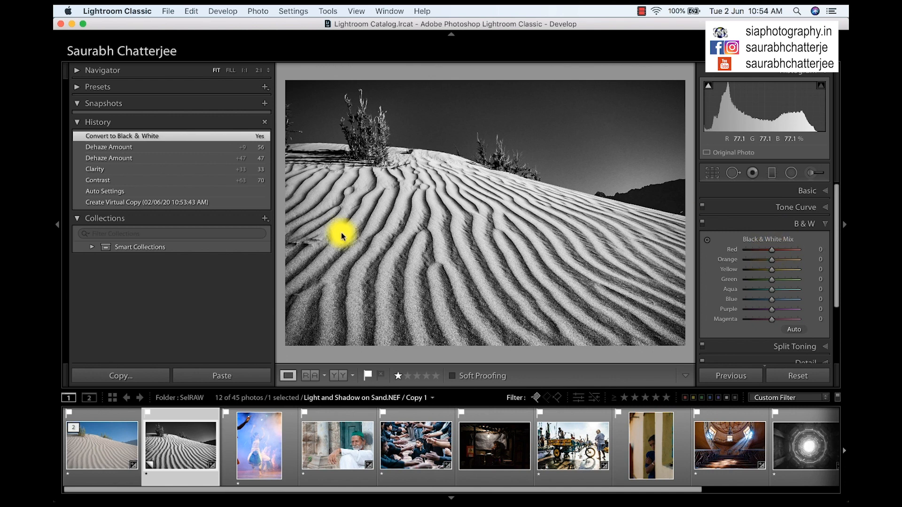
left_click(57, 225)
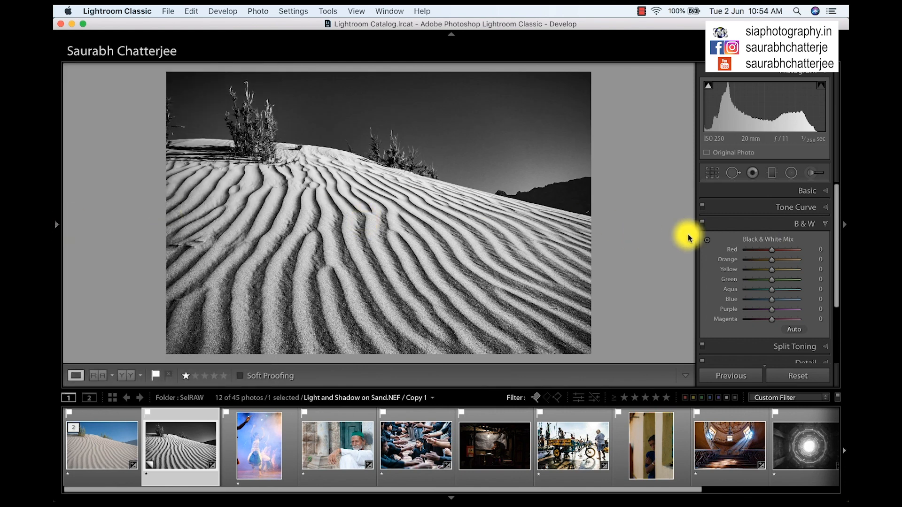
Step: Set the dune copy's Black & White Mix to Red +1, Orange -48, Yellow +96, Green +100, Aqua -11 and Blue +15
left_click_drag(771, 250, 798, 276)
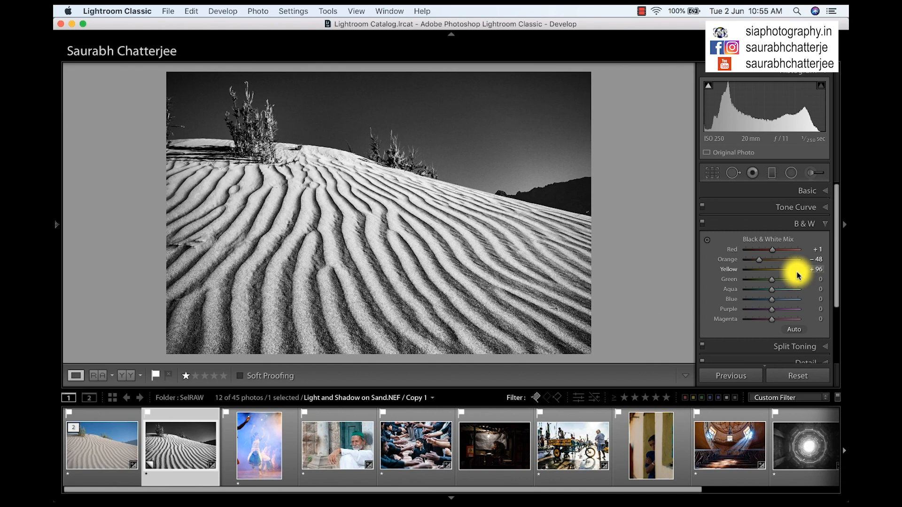
mouse_move(773, 282)
left_mouse_down()
mouse_move(741, 281)
mouse_move(794, 283)
mouse_move(714, 289)
mouse_move(821, 286)
mouse_move(756, 291)
mouse_move(769, 290)
mouse_move(734, 303)
mouse_move(804, 297)
mouse_move(775, 299)
left_mouse_up()
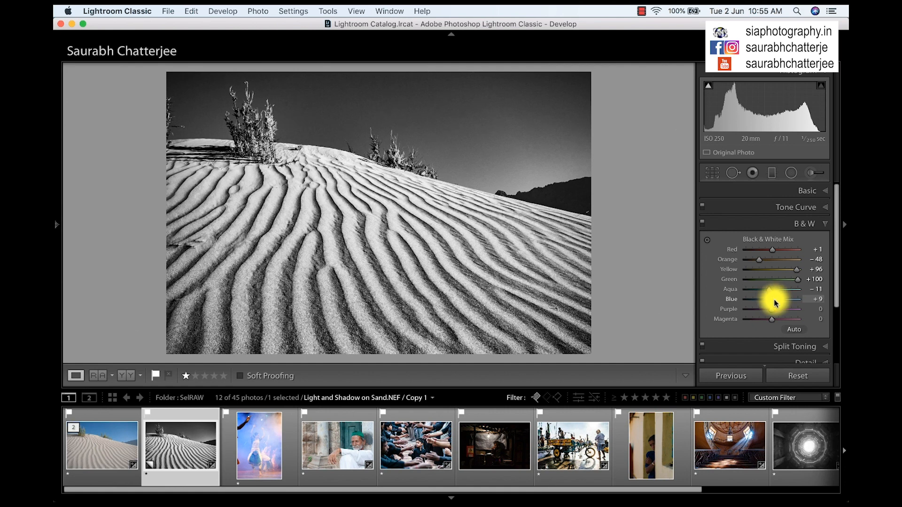
left_click_drag(773, 298, 773, 323)
double_click(728, 312)
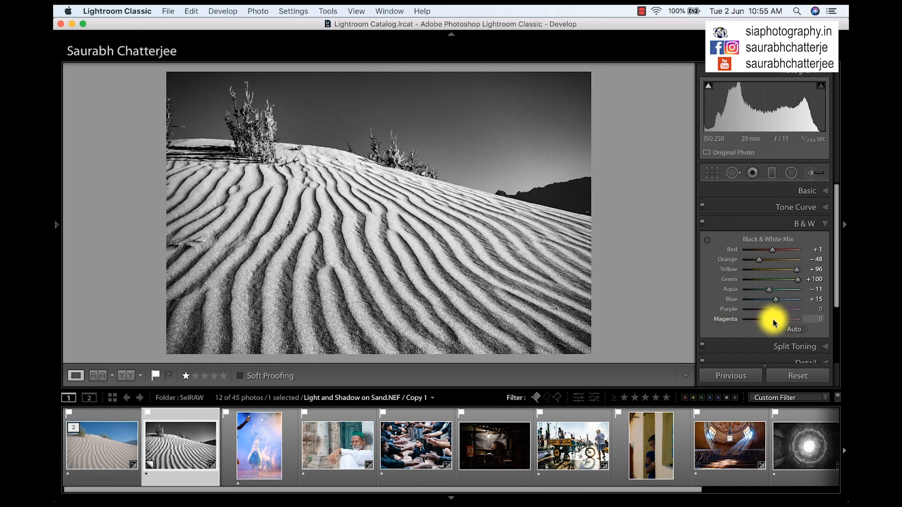
Step: Crop the Dancing Damsels photo to the dancers at the original aspect ratio, cutting out the arm in the upper corner
left_click(254, 443)
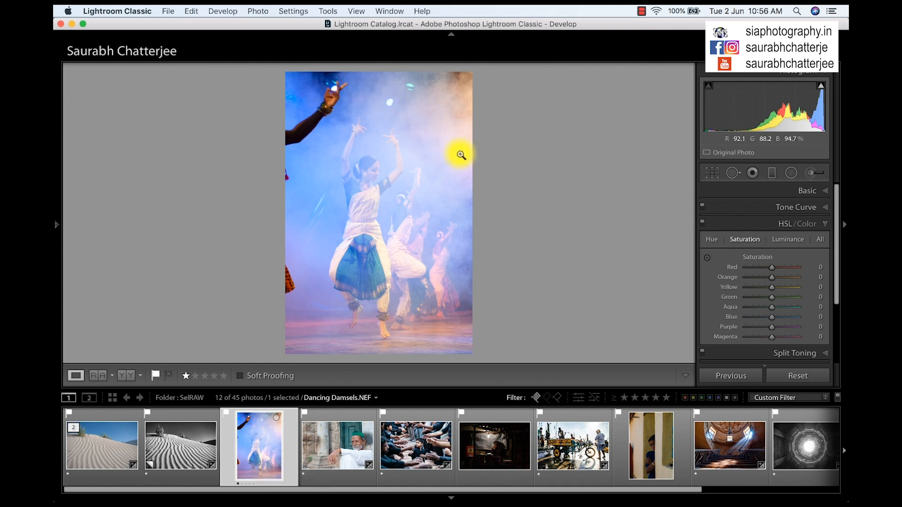
left_click(713, 173)
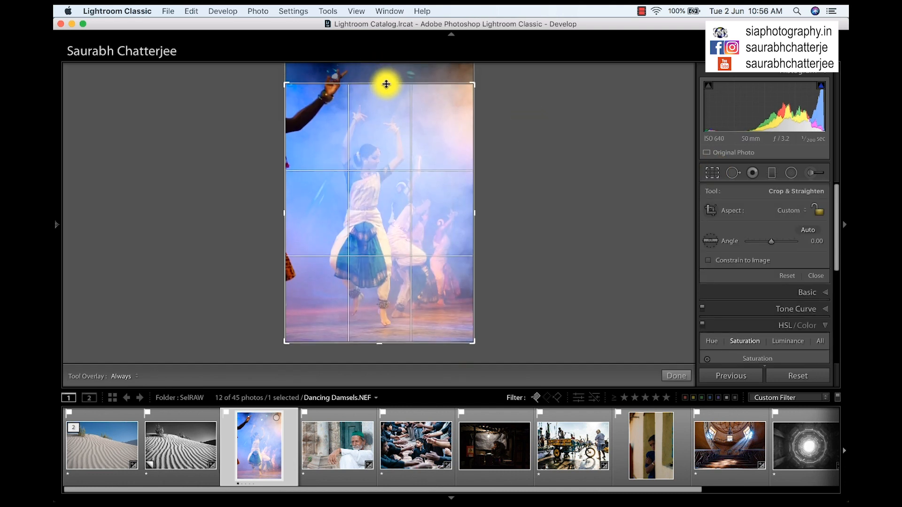
left_click(818, 210)
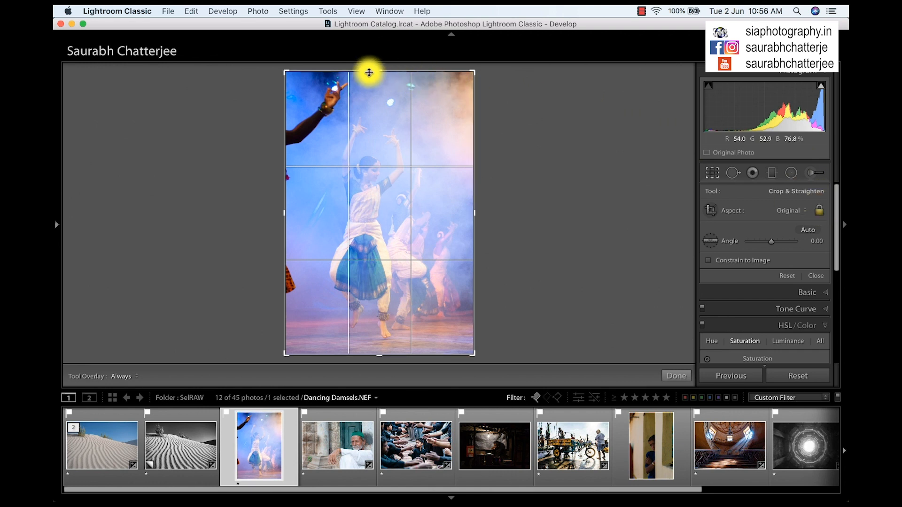
left_click_drag(285, 72, 309, 85)
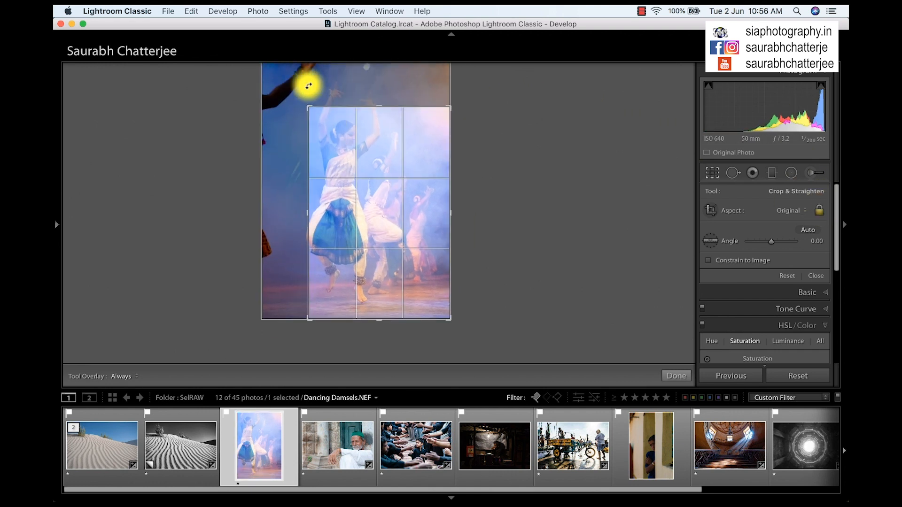
key("Return")
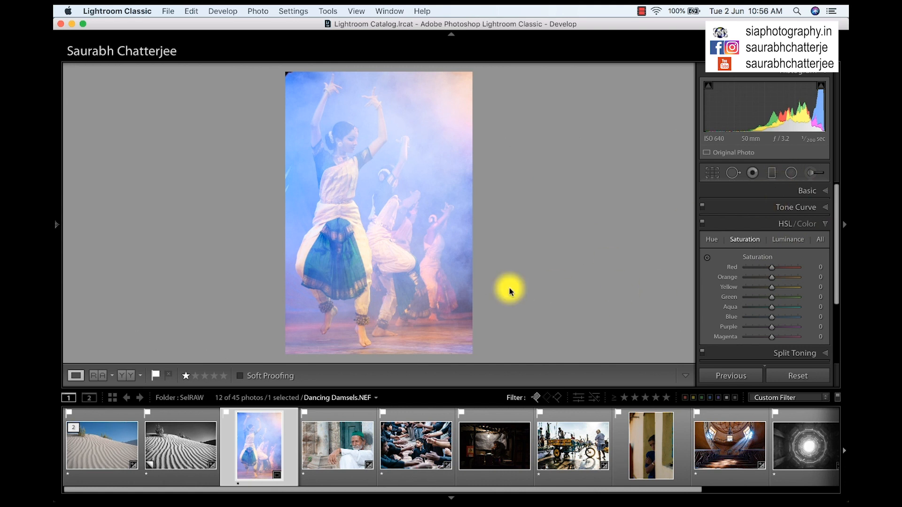
Step: Convert the dancers photo to black and white and apply automatic tone adjustments
key("v")
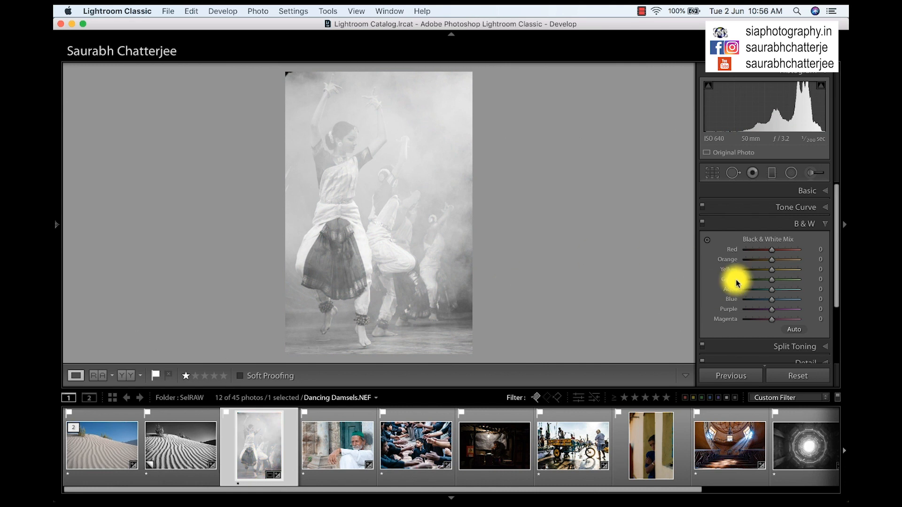
left_click(806, 190)
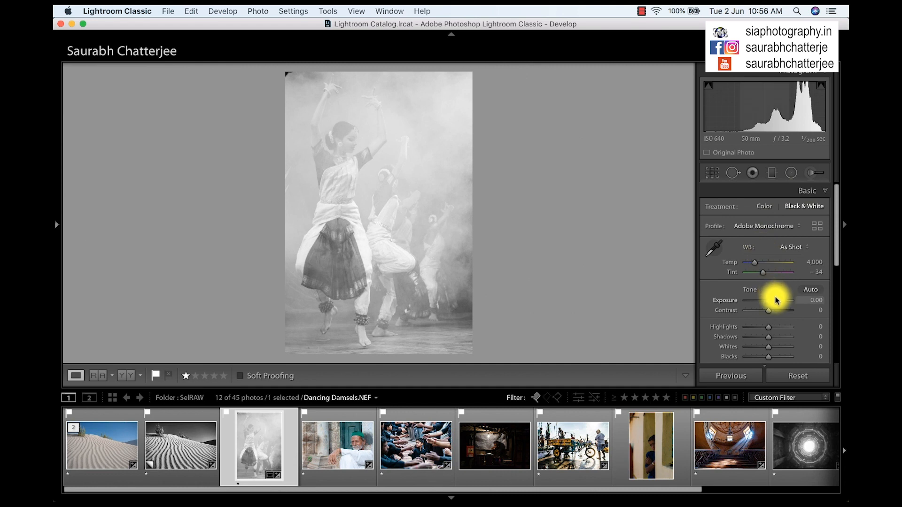
left_click(781, 310)
left_click(744, 327)
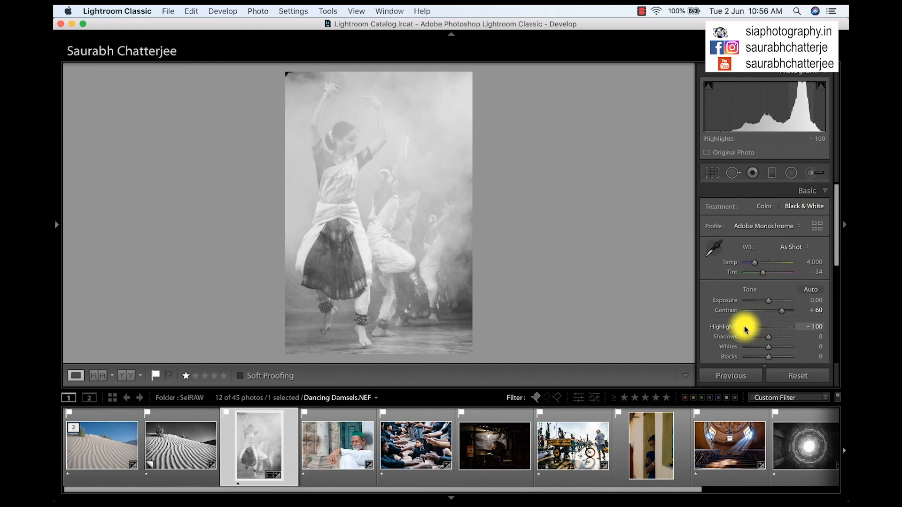
left_click(806, 291)
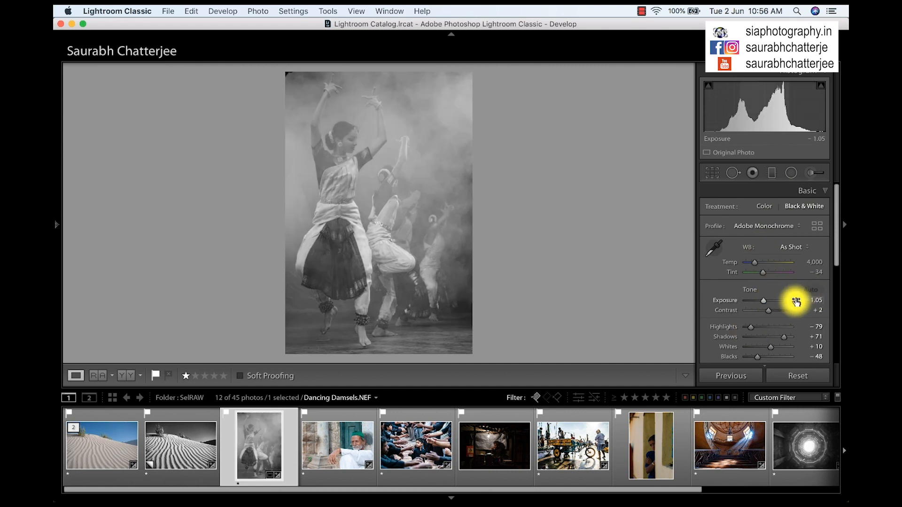
Step: Set the dancers photo's Texture to +50, Clarity to +67 and Dehaze to +51
scroll(795, 297, "down", 5)
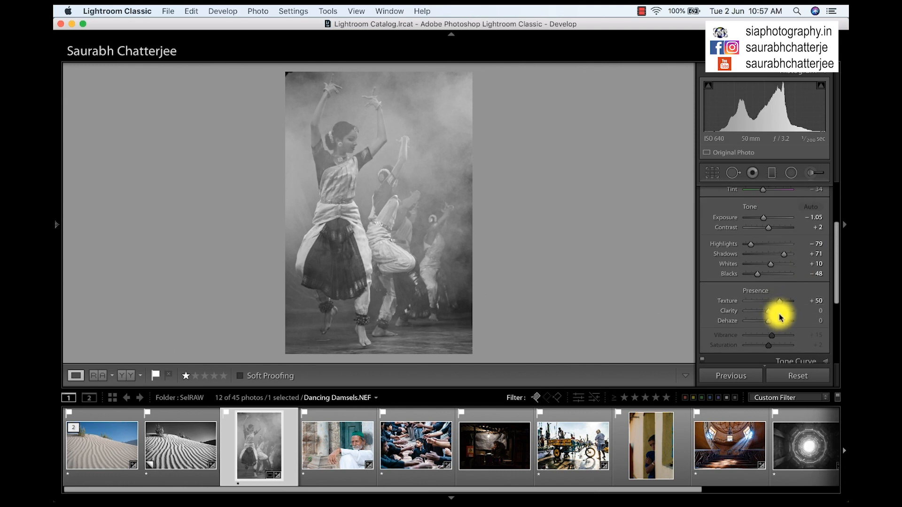
left_click(779, 312)
left_click(778, 323)
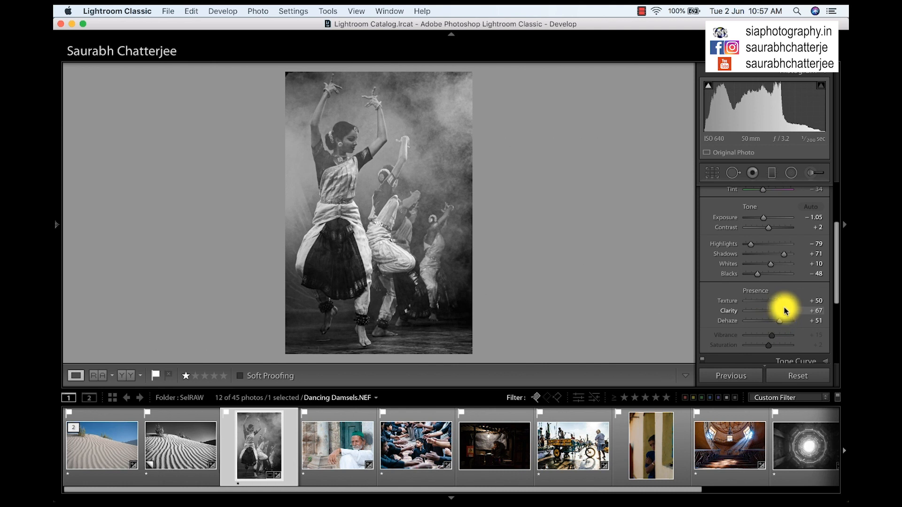
Step: Set the dancers photo's Black & White Mix to Red +22, Orange +53, Yellow +24, Green -74, Aqua +100, Blue +16, Purple -15 and Magenta +36
key("super+3")
left_click_drag(778, 249, 780, 305)
mouse_move(781, 305)
left_mouse_down()
mouse_move(742, 303)
mouse_move(776, 302)
mouse_move(761, 308)
mouse_move(781, 320)
left_mouse_up()
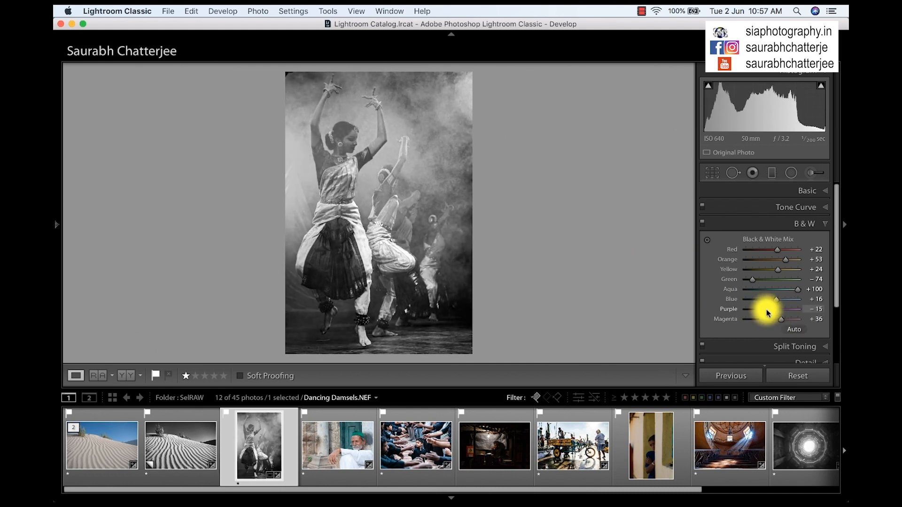
Step: Raise the dancers photo's Shadows to +100 and set its Exposure to -0.80
left_click(805, 192)
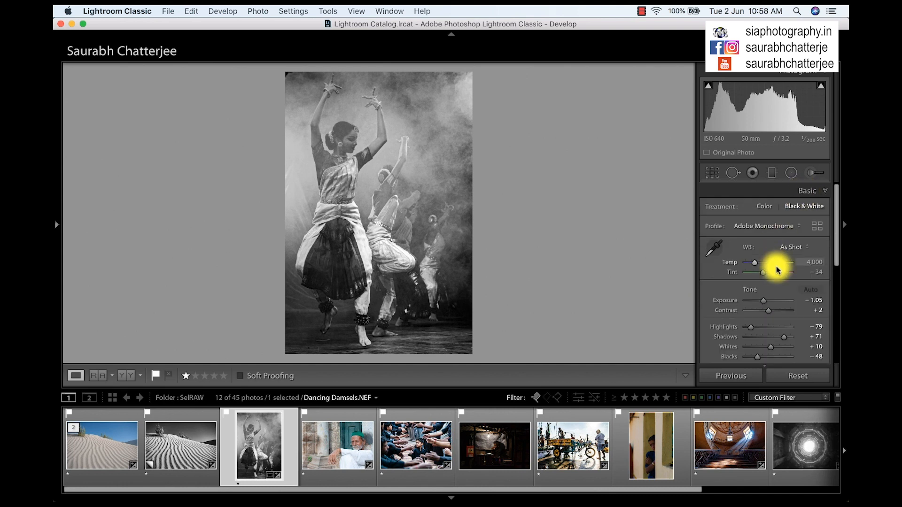
left_click_drag(781, 336, 797, 339)
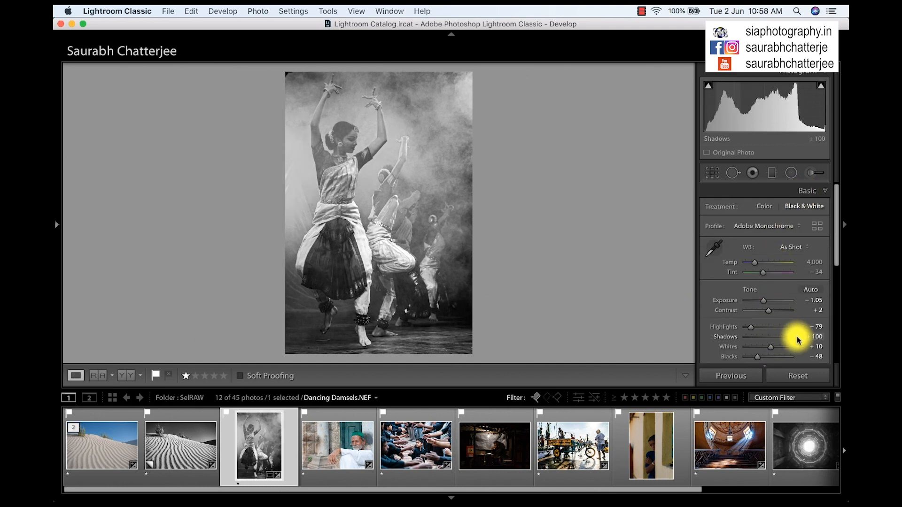
left_click_drag(761, 300, 763, 301)
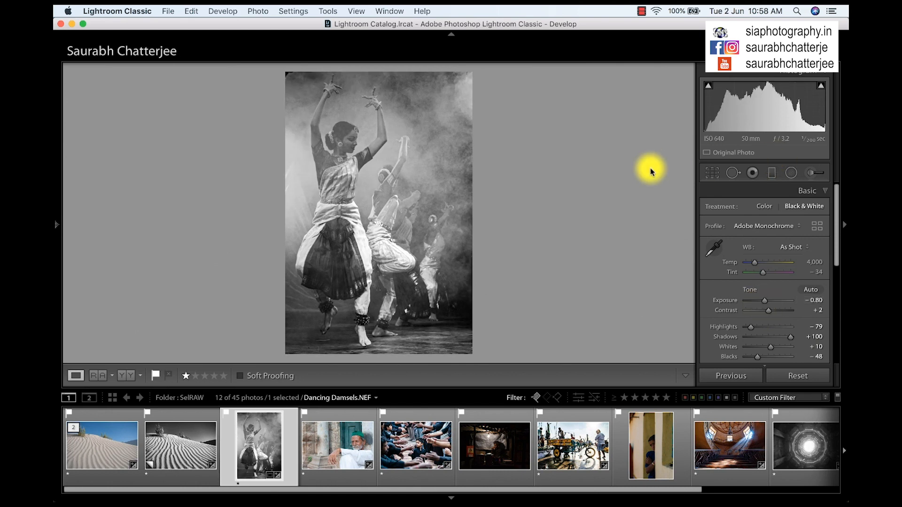
Step: Convert the Old Man at Old City photo to black and white, apply automatic tone, and raise its Exposure
key("Right")
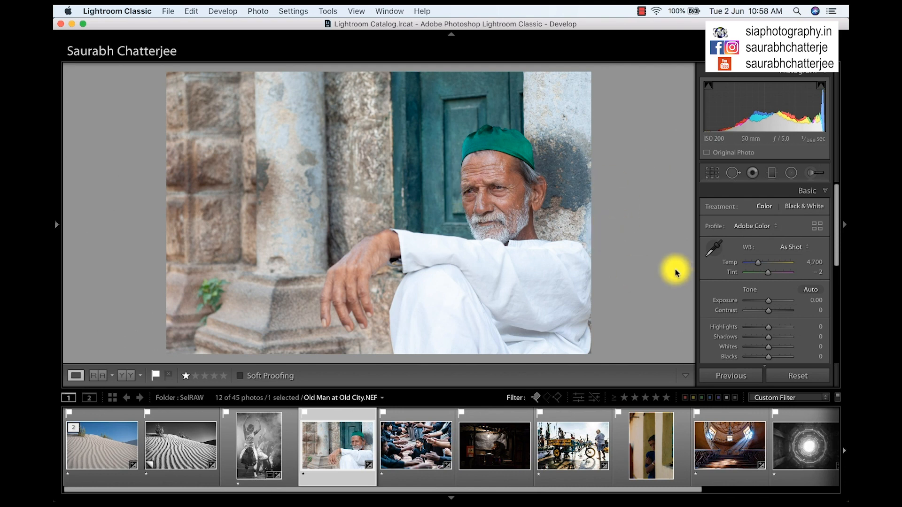
key("v")
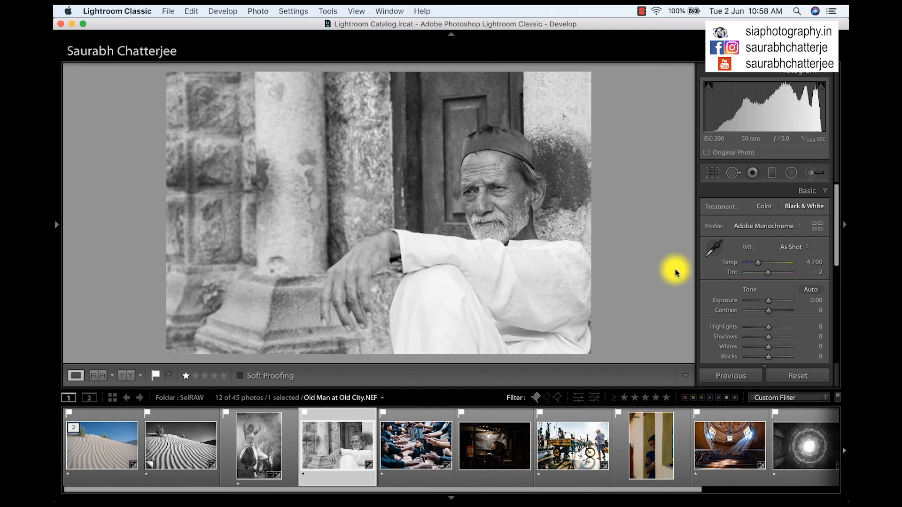
left_click(810, 289)
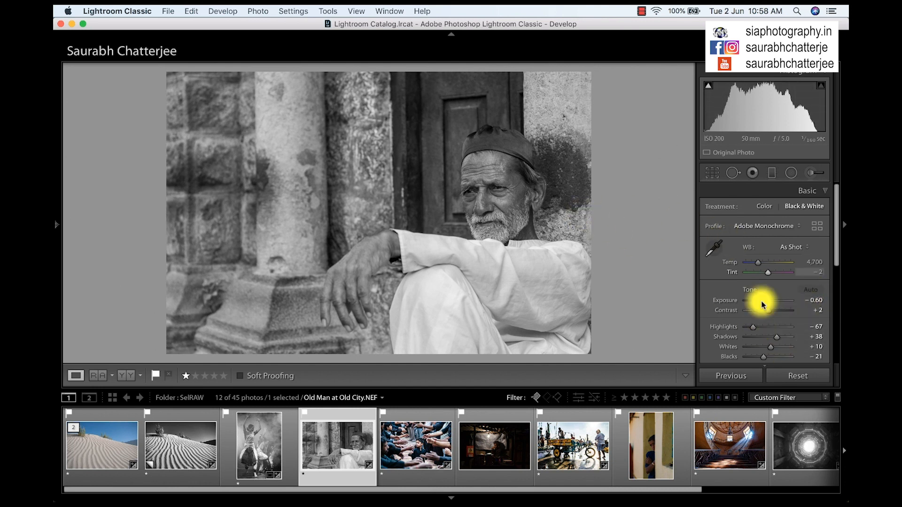
left_click_drag(768, 305, 771, 303)
Step: Darken the surroundings of the old man's head with a radial filter, resetting its effect sliders and setting its Exposure to -0.93
left_click(791, 177)
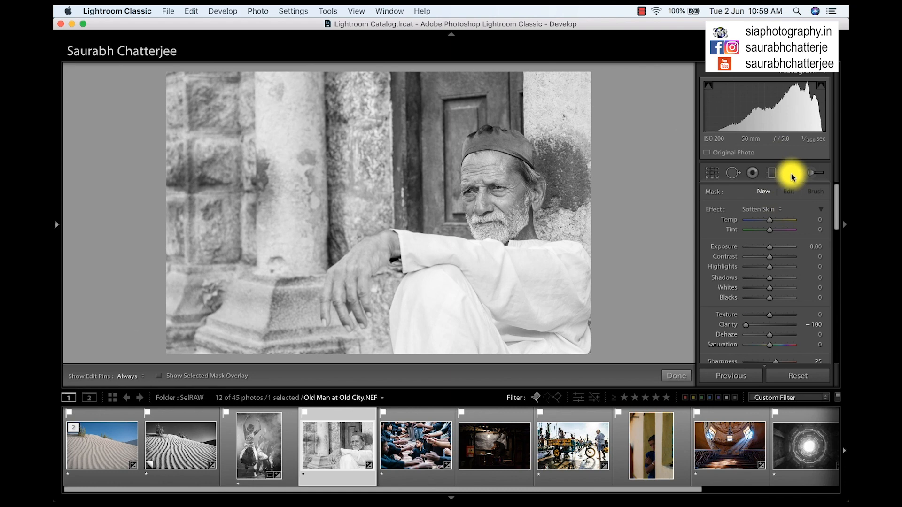
left_click_drag(428, 117, 517, 207)
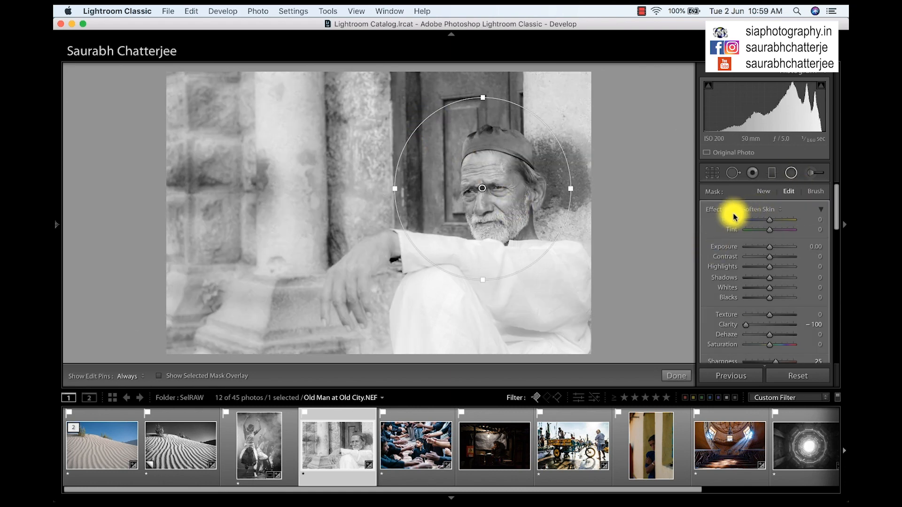
double_click(715, 209)
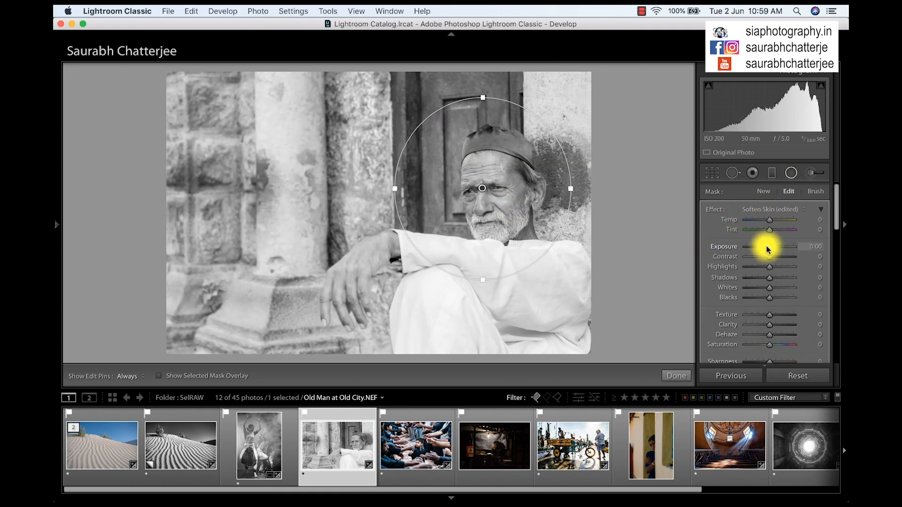
left_click_drag(765, 246, 760, 246)
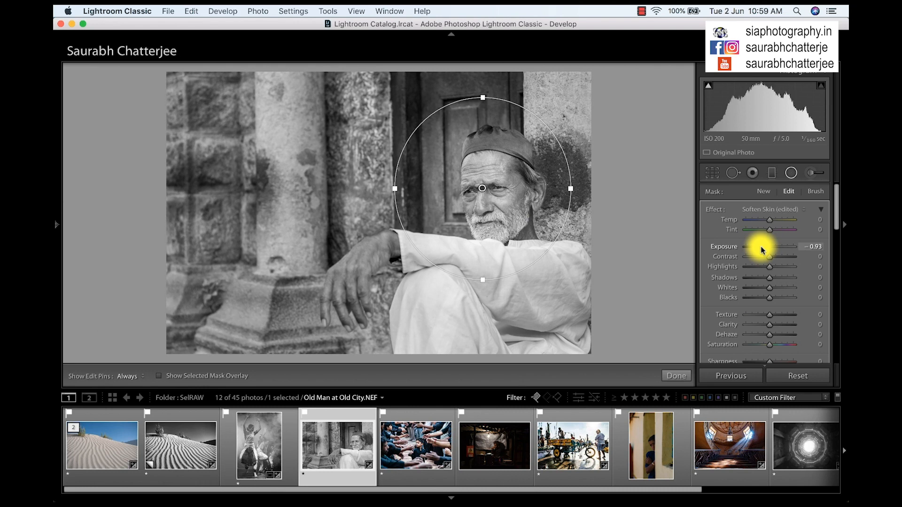
left_click(675, 375)
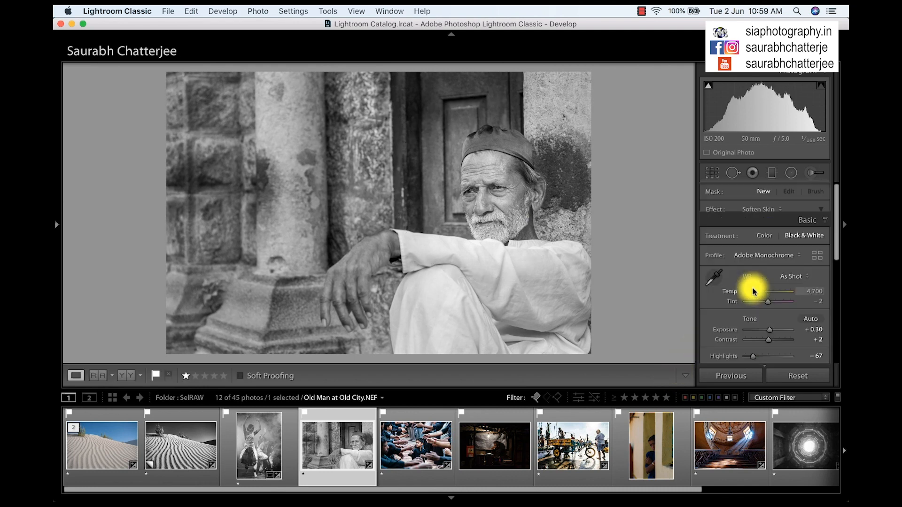
Step: Set the Old Man at Old City photo's Blacks to -38
scroll(758, 296, "down", 2)
scroll(773, 310, "down", 2)
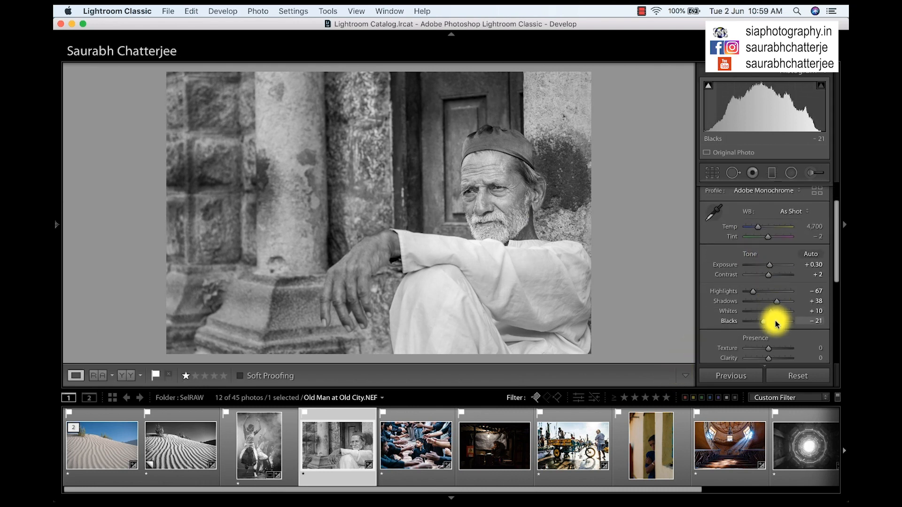
left_click_drag(773, 322, 761, 325)
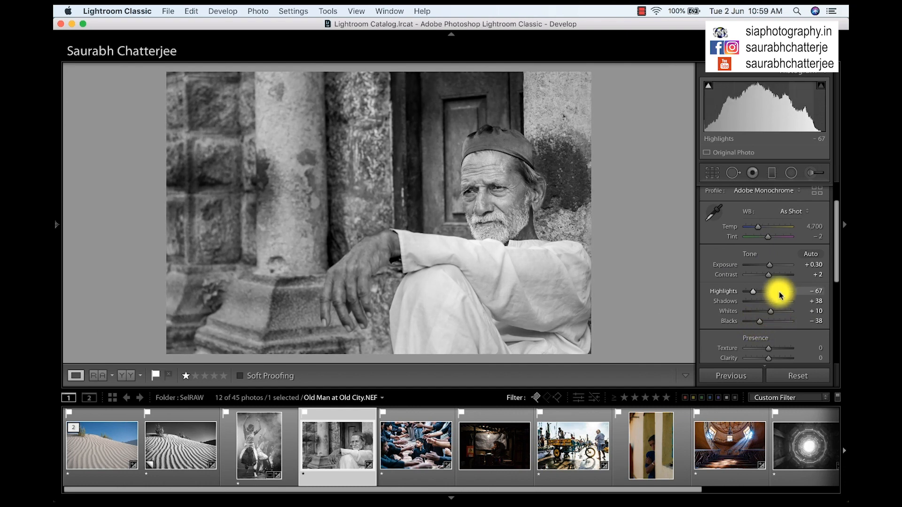
Step: Set the Old Man at Old City photo's Clarity to +37 and Dehaze to +19
scroll(777, 289, "down", 2)
left_click(782, 329)
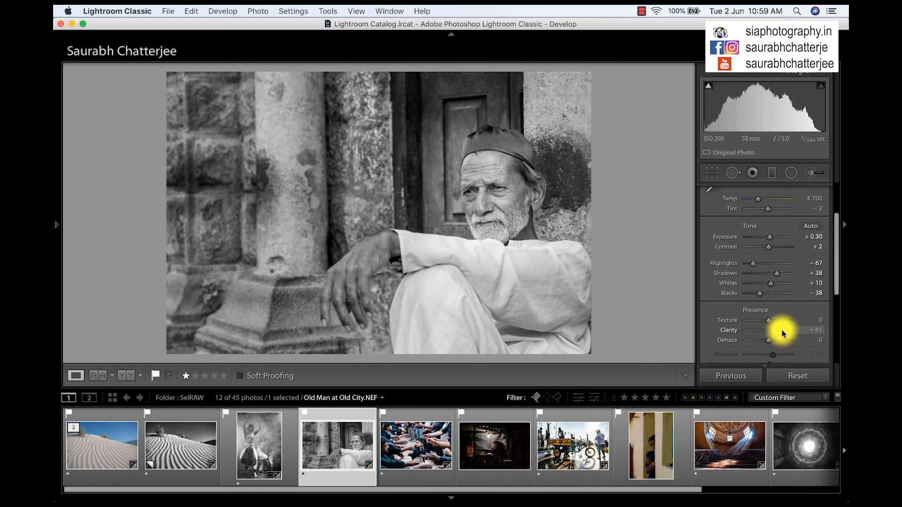
left_click(780, 330)
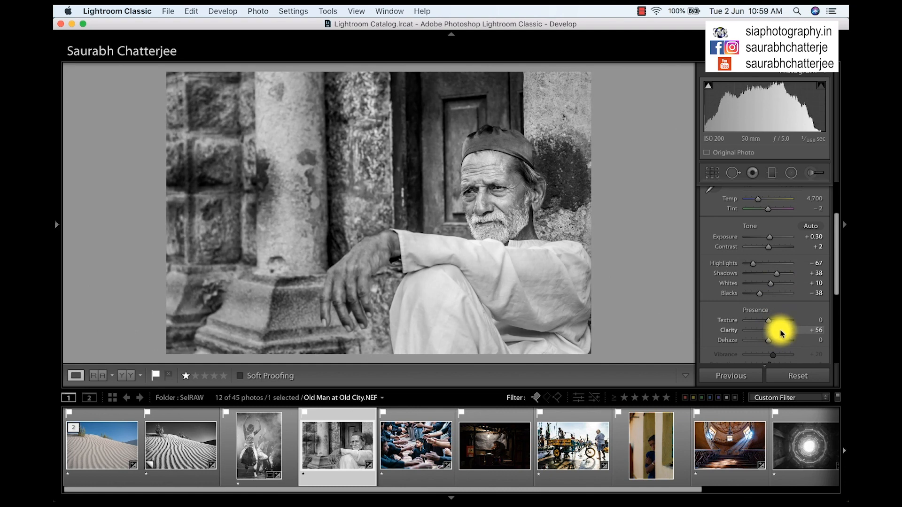
left_click(777, 341)
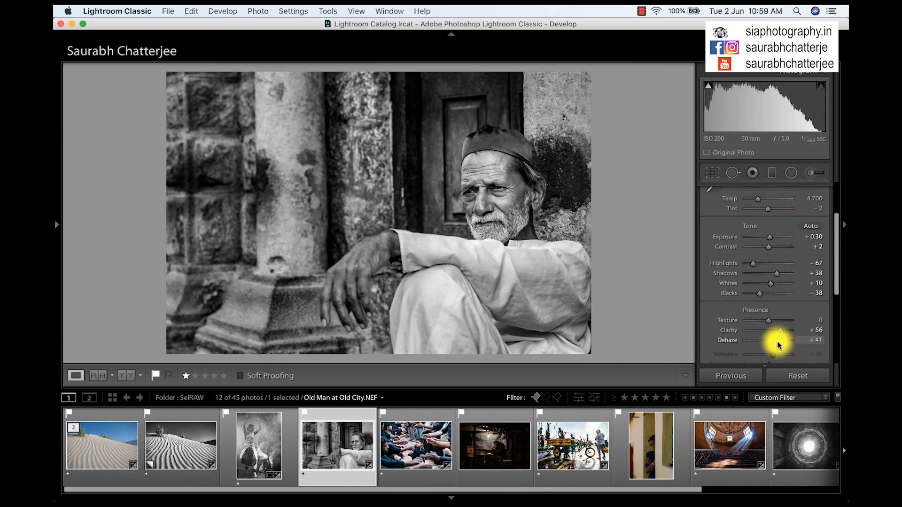
left_click(773, 341)
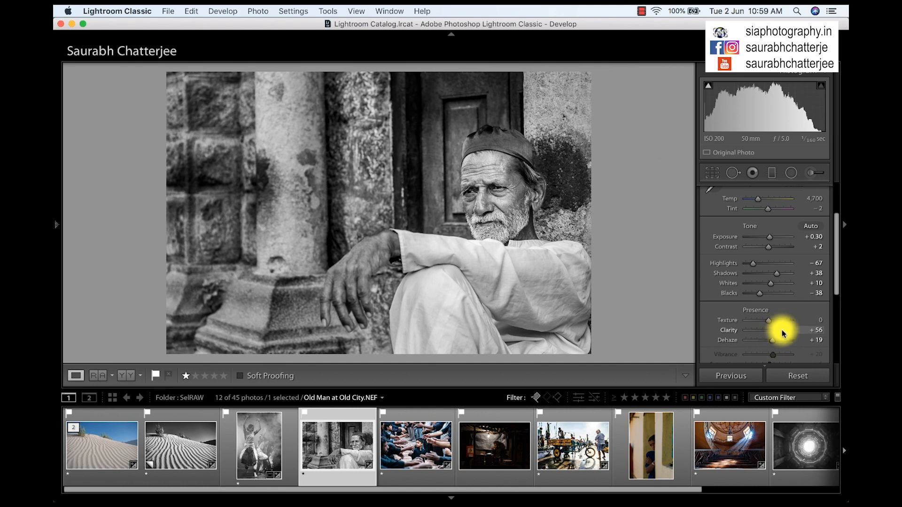
left_click_drag(782, 330, 778, 330)
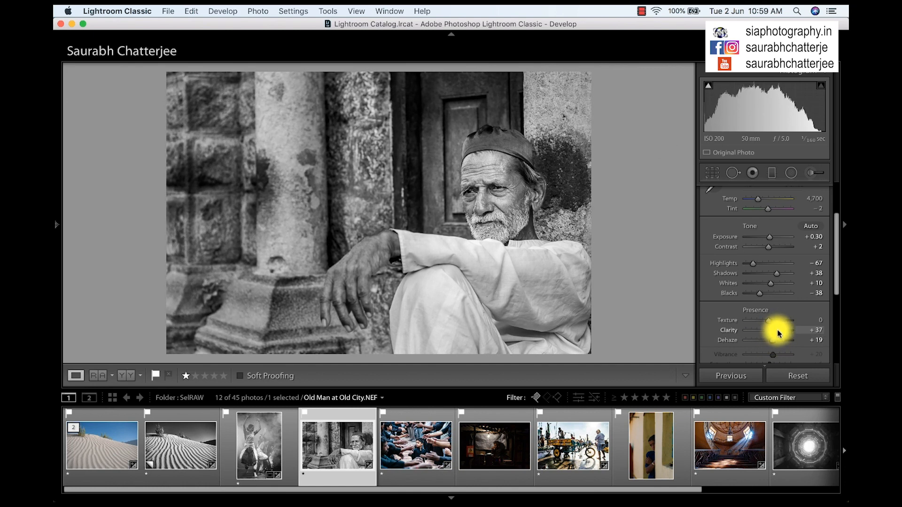
Step: Set the old man photo's Black & White Mix to Red +63, Orange +32, Yellow +30, Green +100, Aqua -16, Purple -7 and Magenta +100
scroll(782, 316, "down", 3)
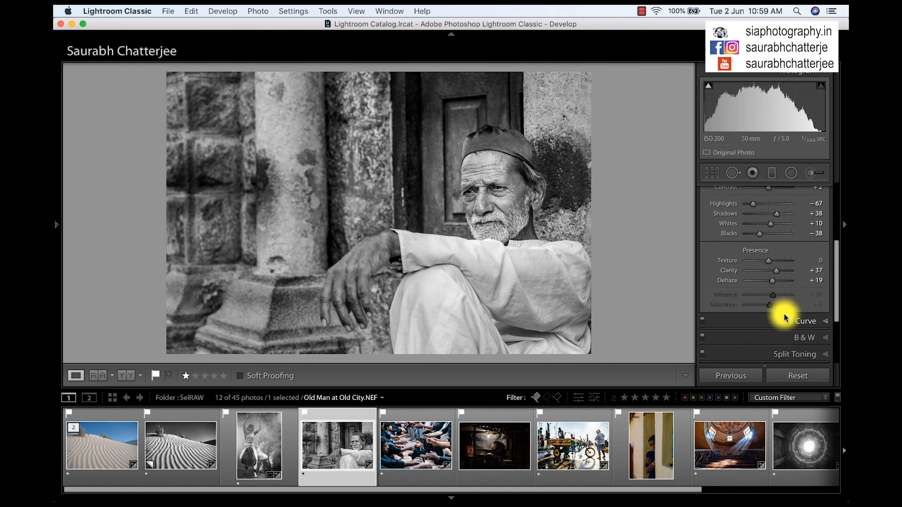
left_click(826, 339)
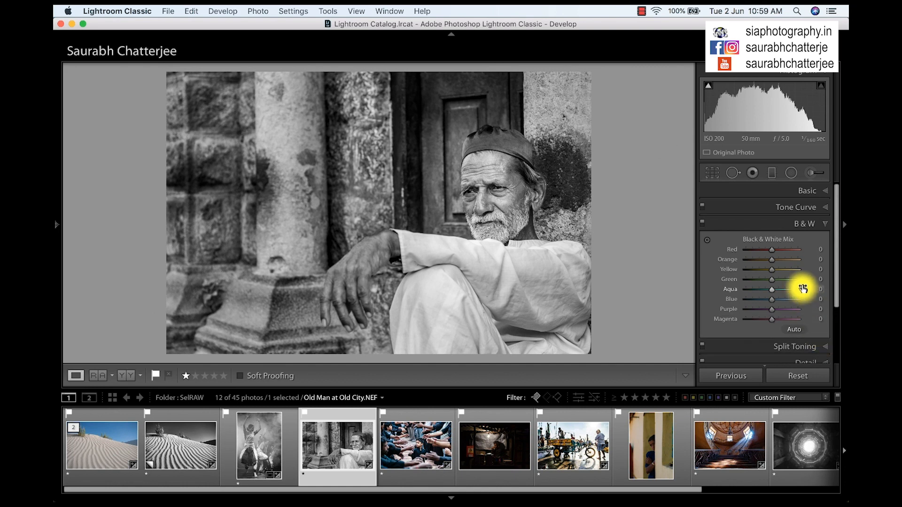
left_click_drag(767, 252, 829, 267)
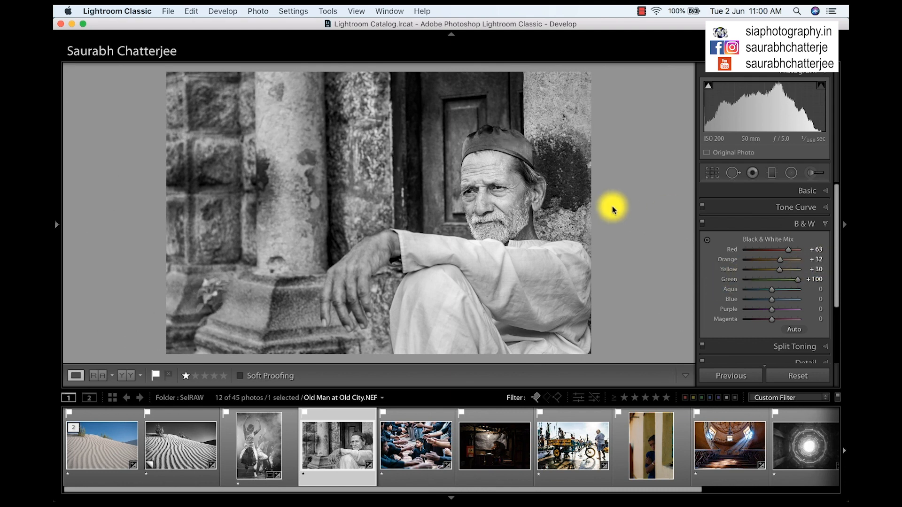
left_click(524, 146)
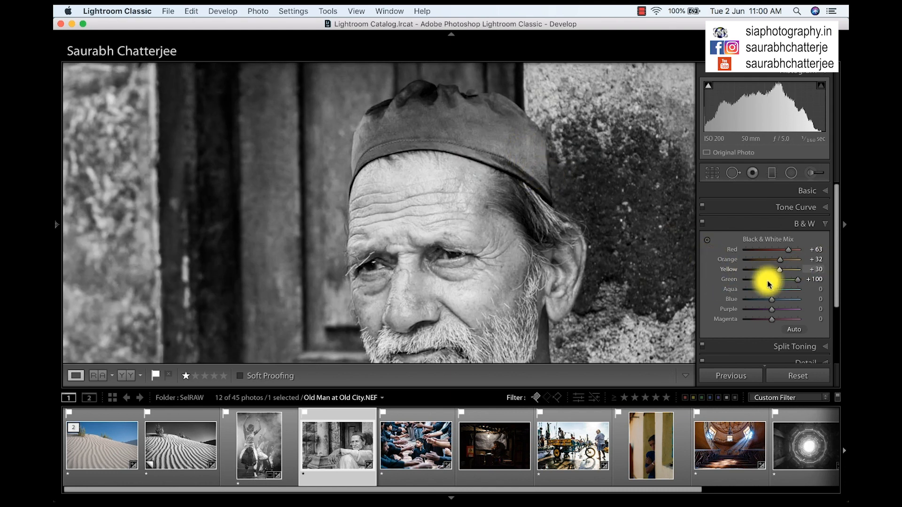
left_click_drag(771, 289, 795, 310)
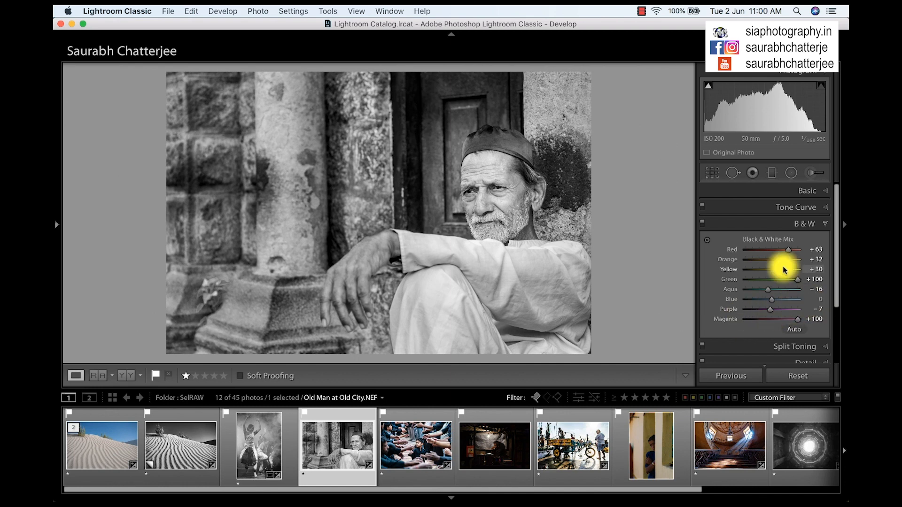
Step: Raise the Old Man at Old City photo's Contrast to +52
left_click(809, 191)
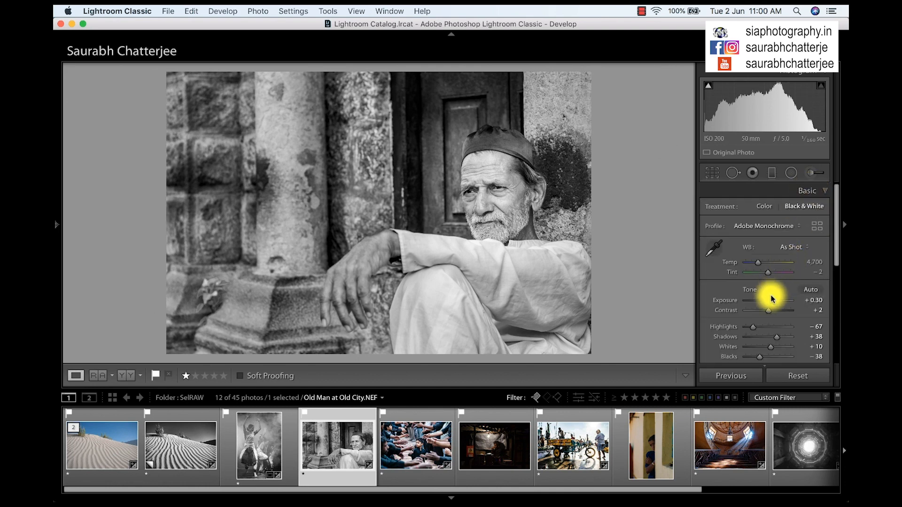
left_click_drag(771, 315, 780, 309)
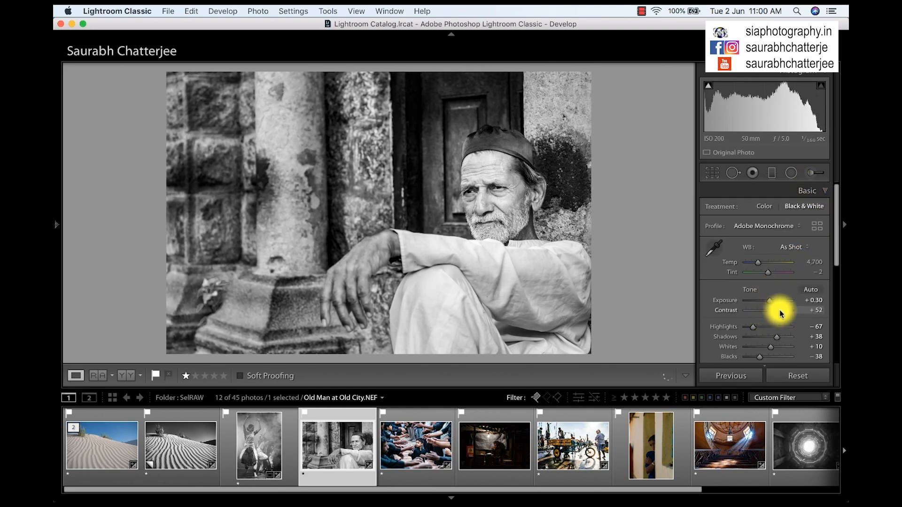
Step: Open the Mourning for Thee photo, set its Temp to 5,435 and convert it to black and white
left_click(413, 439)
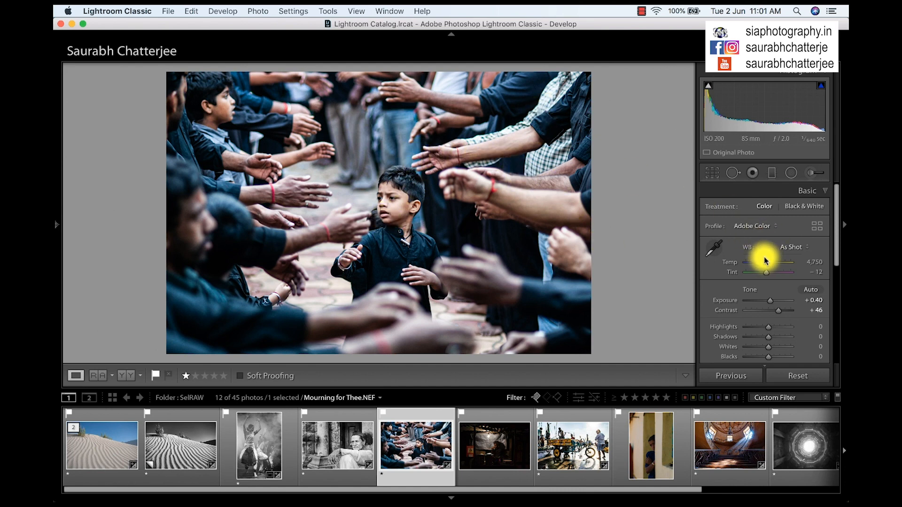
left_click_drag(760, 265, 763, 265)
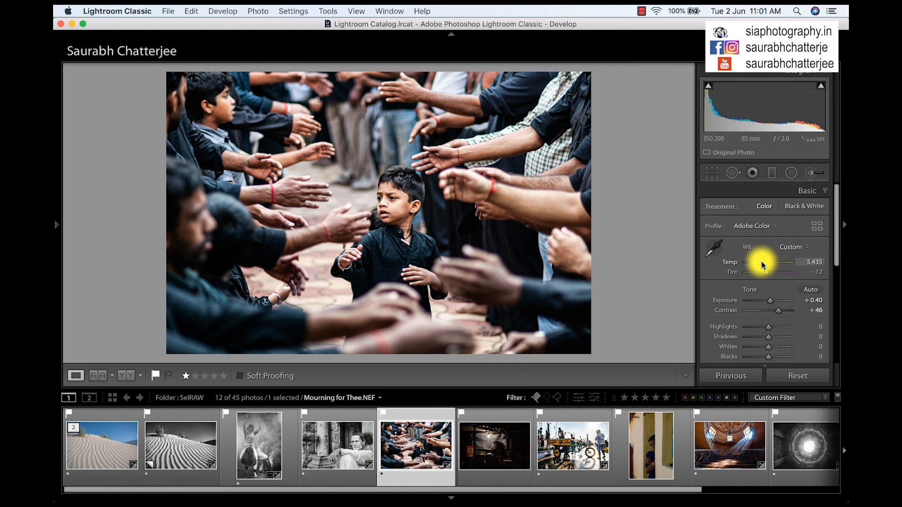
key("v")
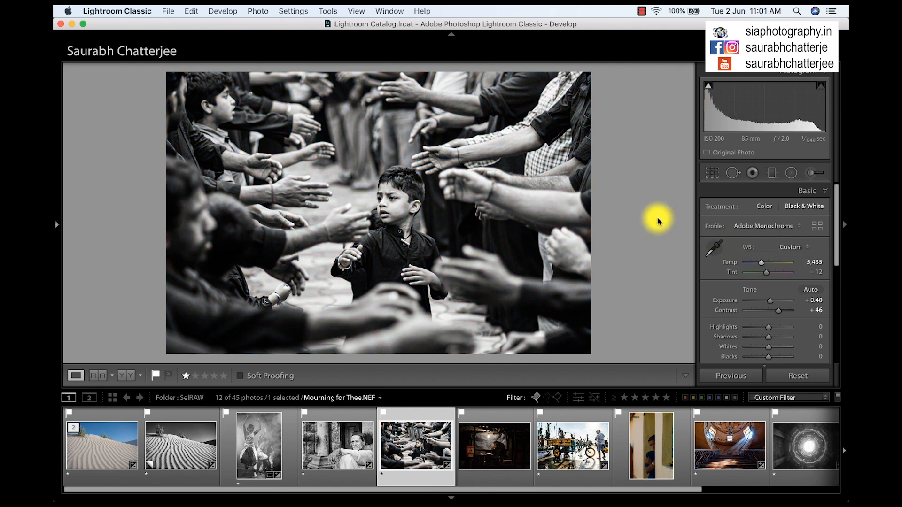
Step: Try automatic tone on the Mourning for Thee photo and undo it
scroll(782, 326, "down", 1)
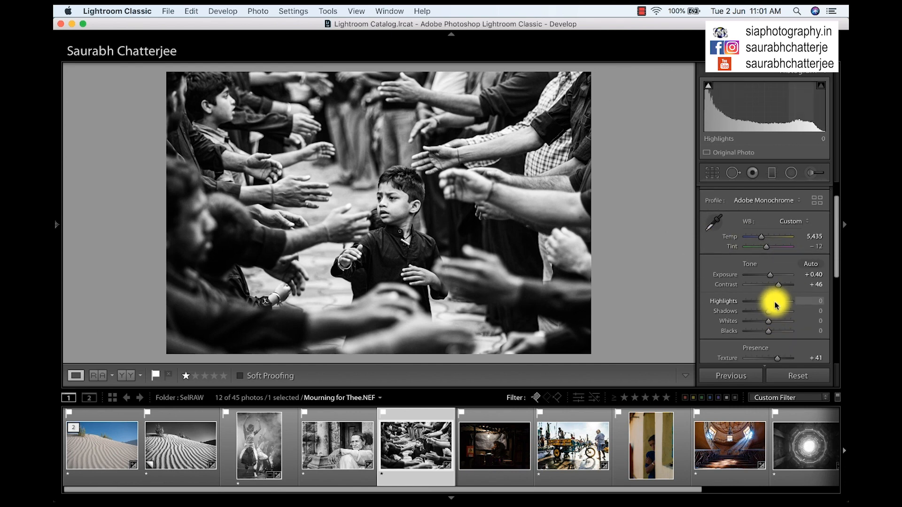
left_click(809, 265)
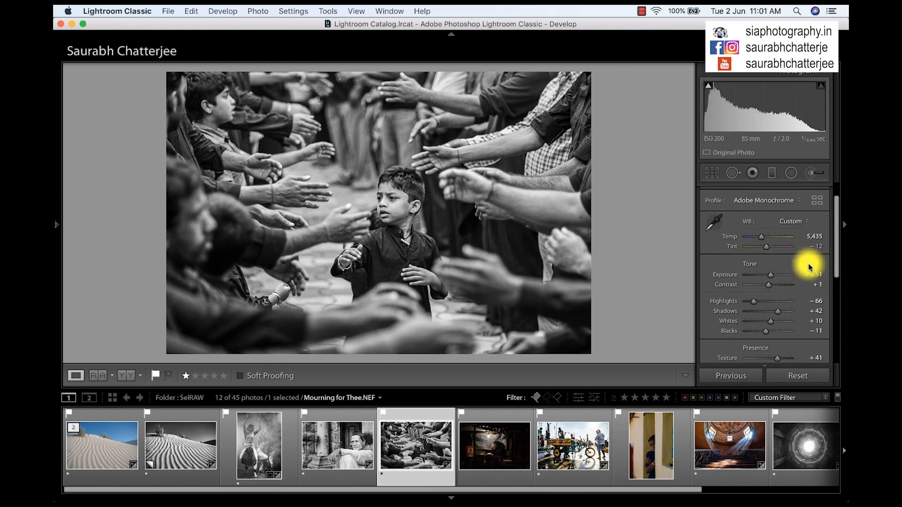
key("super+z")
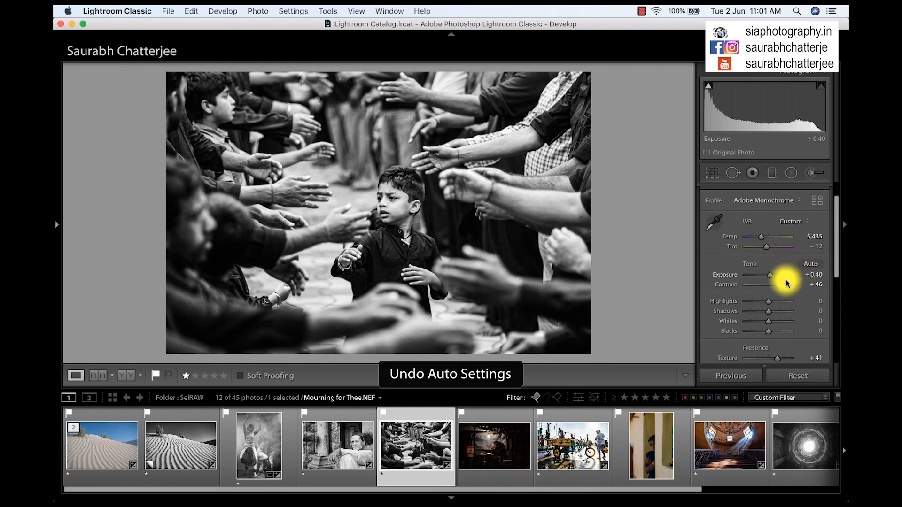
Step: Set the Mourning for Thee photo's Contrast to +60, Clarity to +77 and Dehaze to +17
left_click_drag(779, 285, 782, 285)
scroll(783, 337, "down", 1)
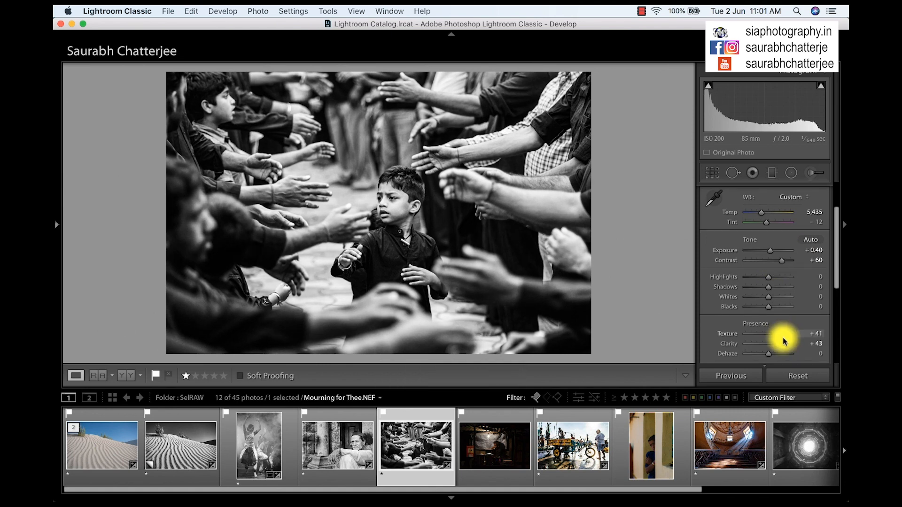
scroll(782, 345, "down", 1)
scroll(782, 346, "down", 1)
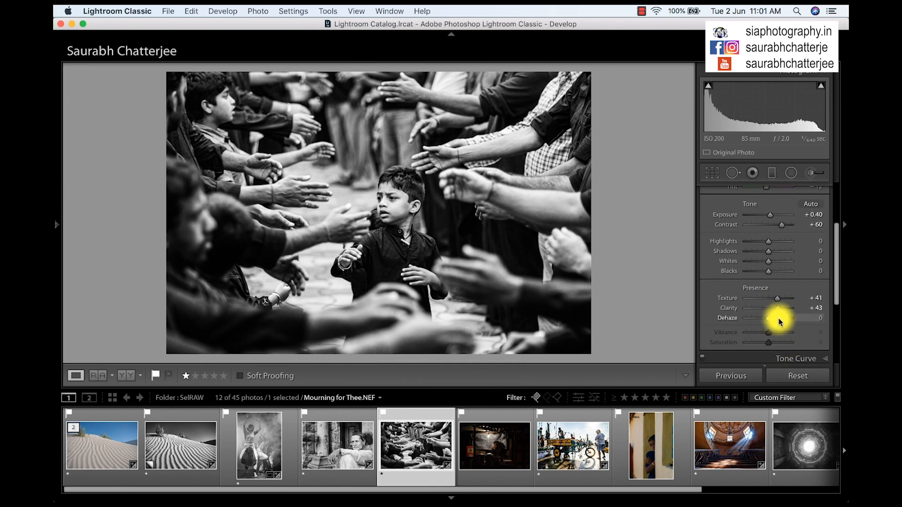
left_click_drag(779, 318, 785, 308)
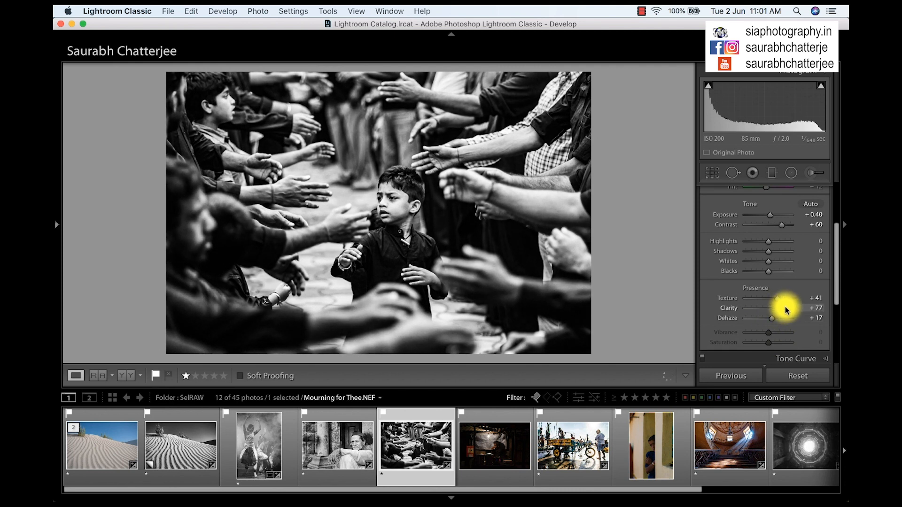
Step: Set the Mourning for Thee photo's Black & White Mix to Red +15, Orange +59, Green -4, Aqua +47, Blue +88 and Magenta +1
scroll(783, 289, "down", 5)
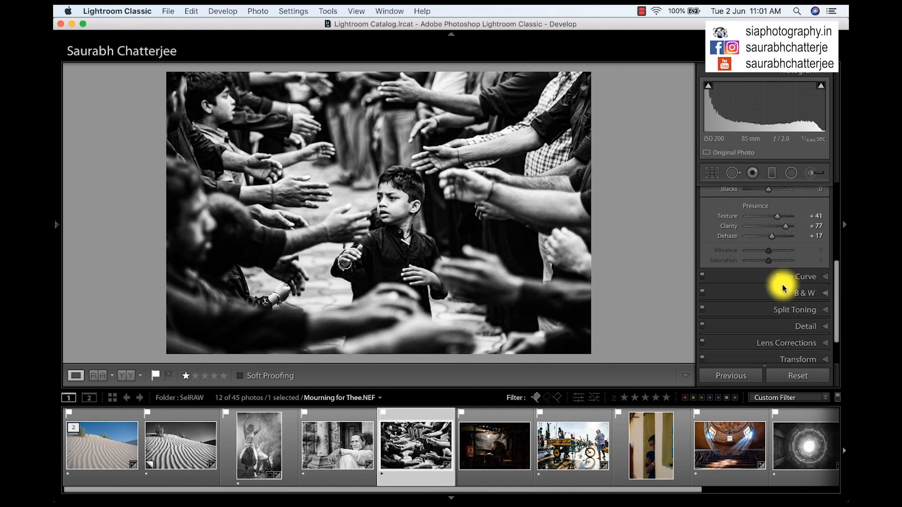
left_click(797, 298)
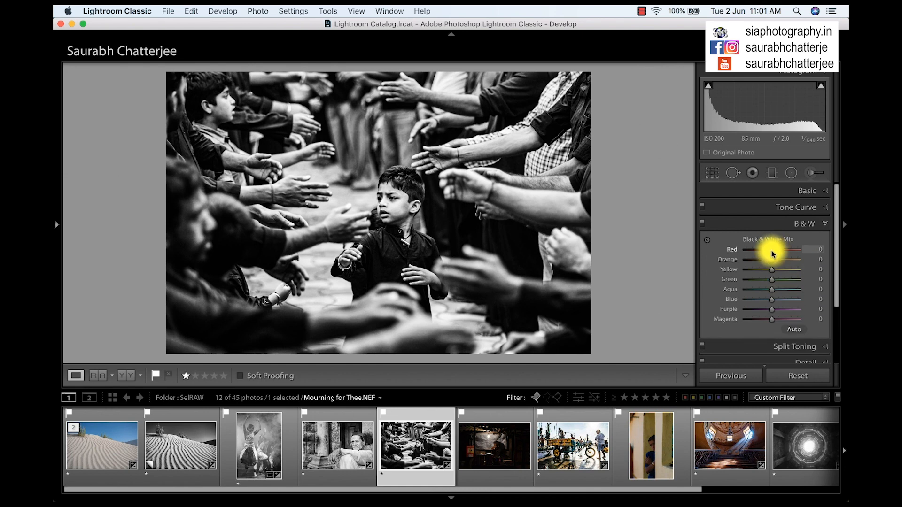
mouse_move(771, 249)
left_mouse_down()
mouse_move(784, 249)
mouse_move(726, 264)
mouse_move(791, 249)
mouse_move(767, 256)
left_mouse_up()
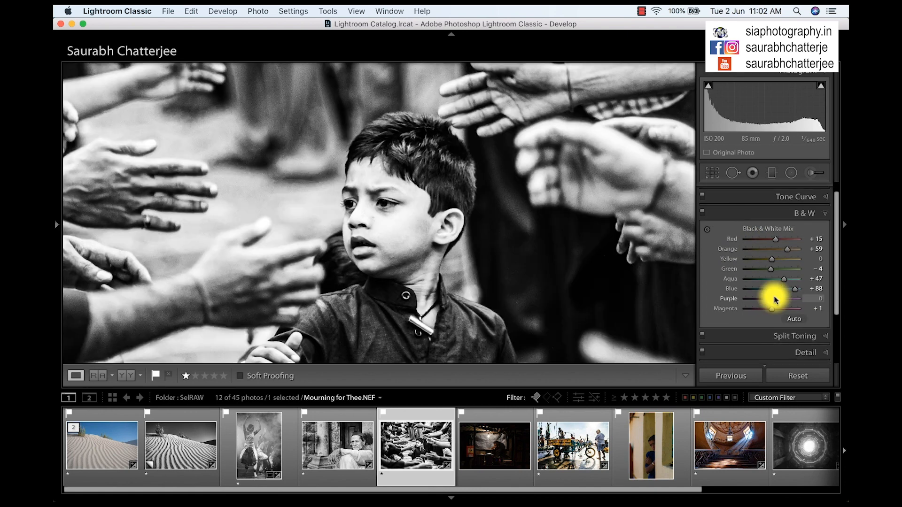
Step: Add film grain to the Mourning for Thee photo with an Amount of 48
scroll(774, 298, "down", 5)
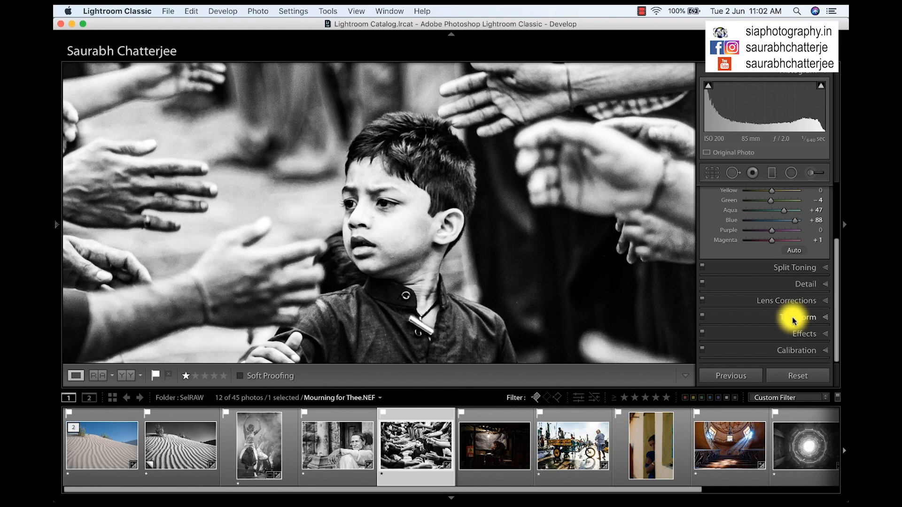
left_click(799, 333)
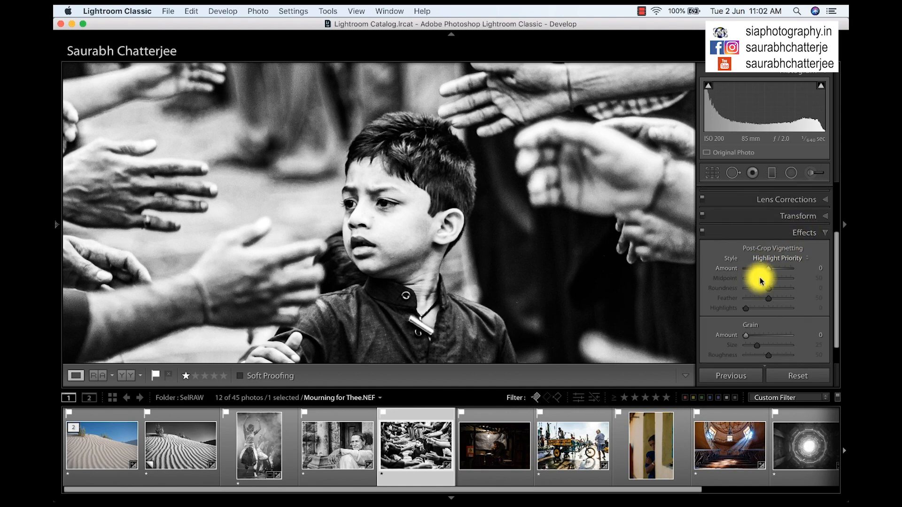
left_click(763, 335)
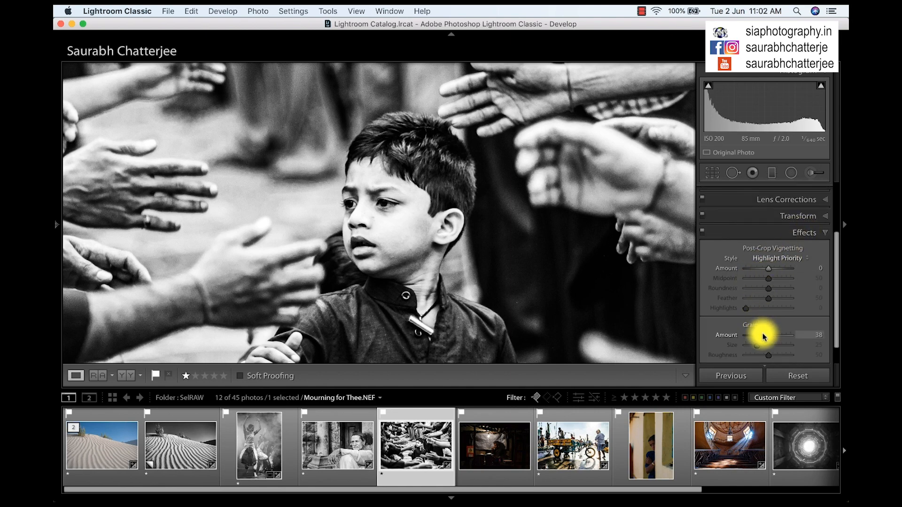
left_click_drag(763, 335, 768, 335)
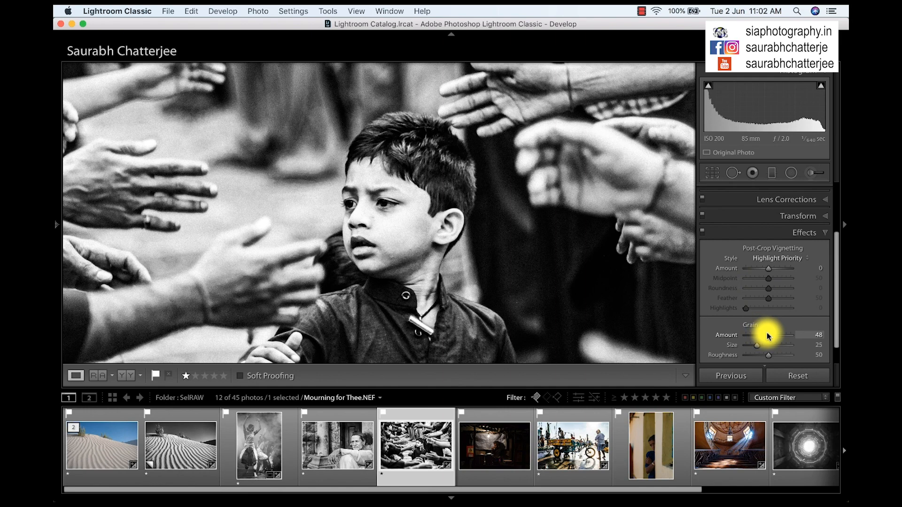
Step: Apply automatic tone to the O Lord Help Me photo and convert it to black and white
left_click(634, 275)
key("Right")
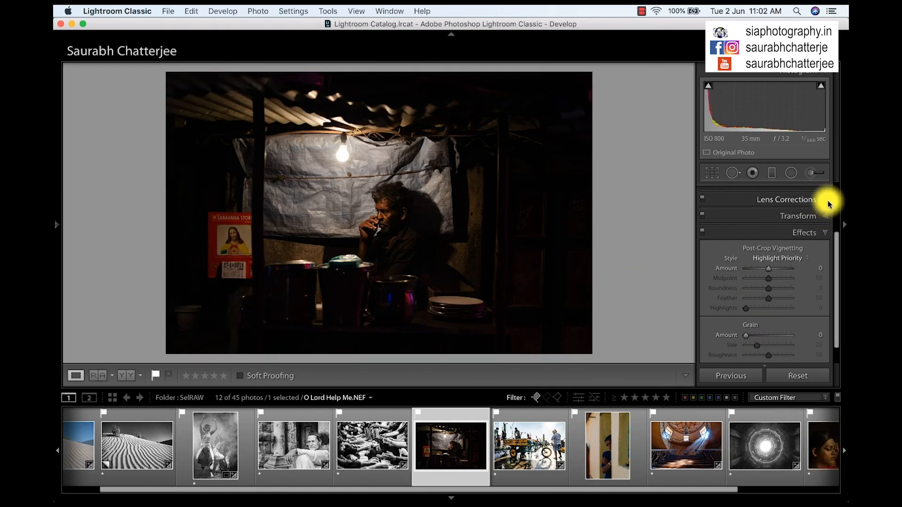
scroll(817, 244, "up", 10)
left_click(812, 292)
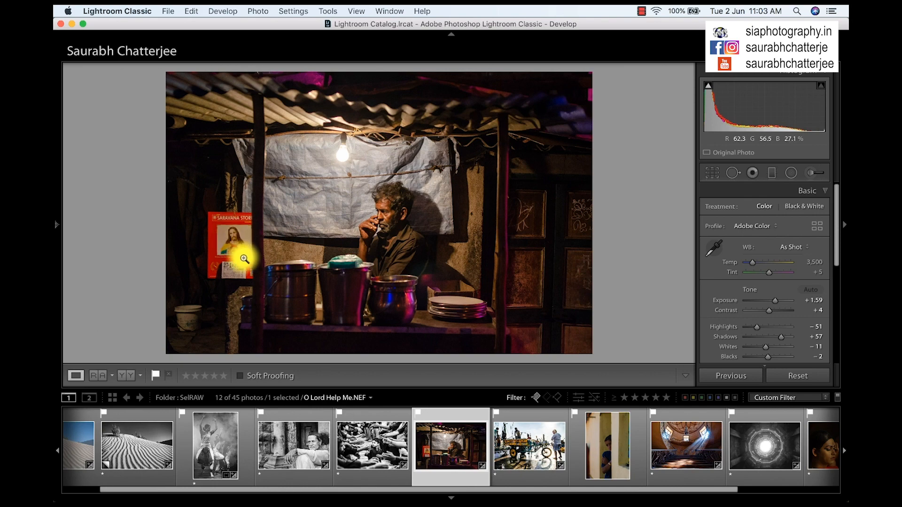
left_click(244, 258)
left_click(355, 245)
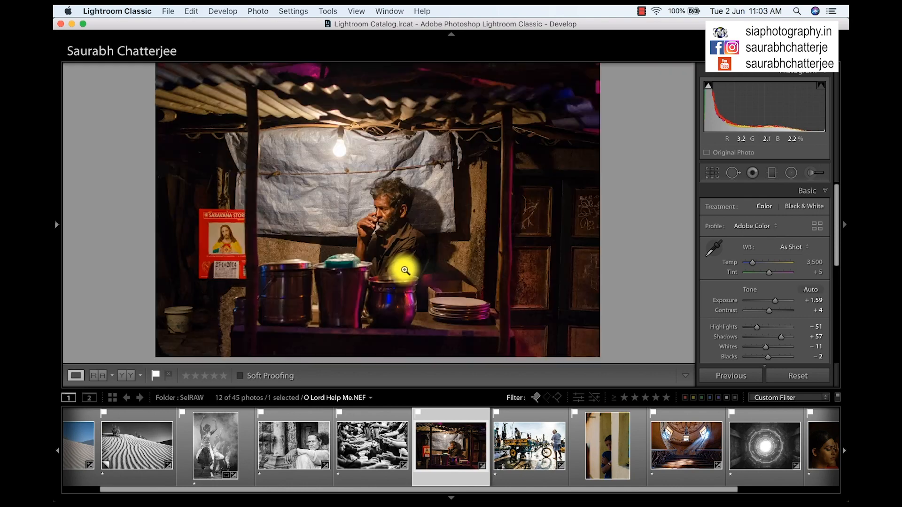
key("v")
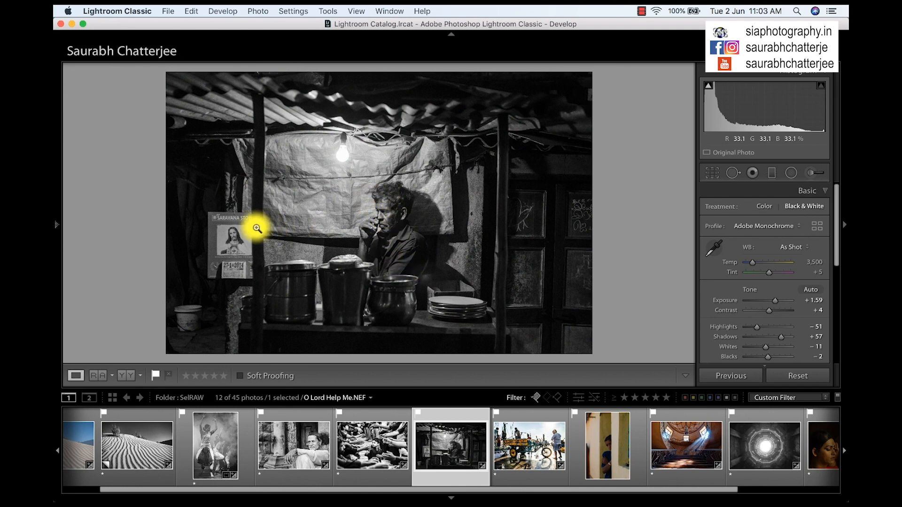
Step: Set the O Lord Help Me photo's Contrast to +66, Shadows to +95, Clarity to +46 and Dehaze to +14
scroll(788, 340, "down", 2)
left_click_drag(782, 305, 783, 277)
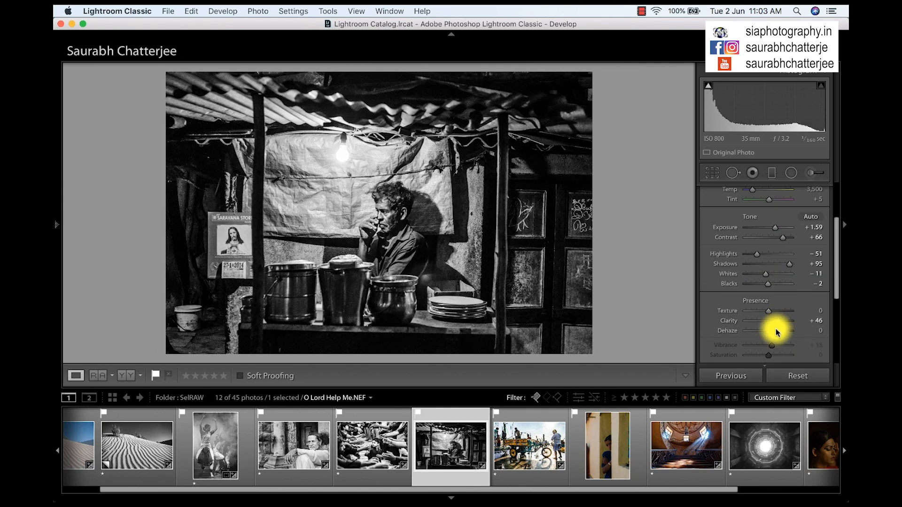
left_click_drag(776, 333, 769, 334)
Step: Set the O Lord Help Me photo's Black & White Mix to Red -21, Orange +18, Yellow -15, Green +3, Aqua +56, Blue +48, Purple +100 and Magenta +77
scroll(801, 298, "down", 5)
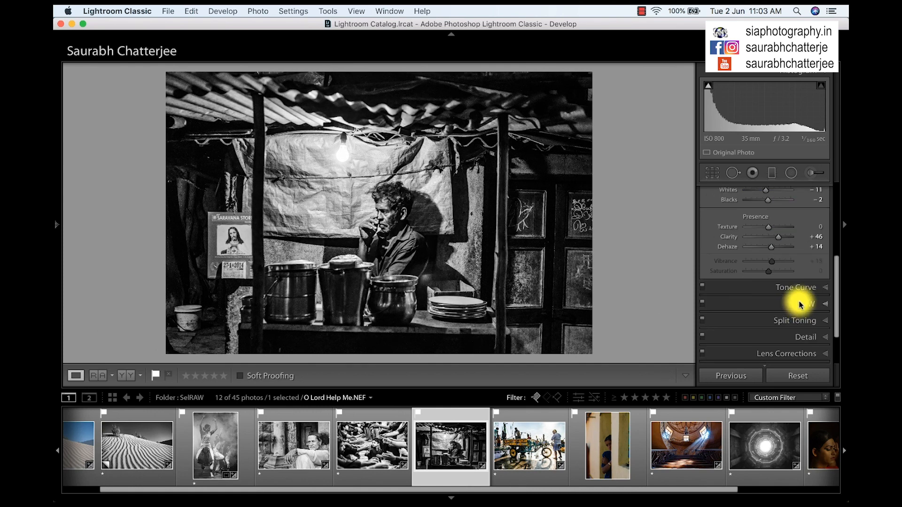
left_click(801, 298)
mouse_move(770, 248)
left_mouse_down()
mouse_move(739, 243)
mouse_move(787, 250)
mouse_move(757, 250)
mouse_move(766, 251)
left_mouse_up()
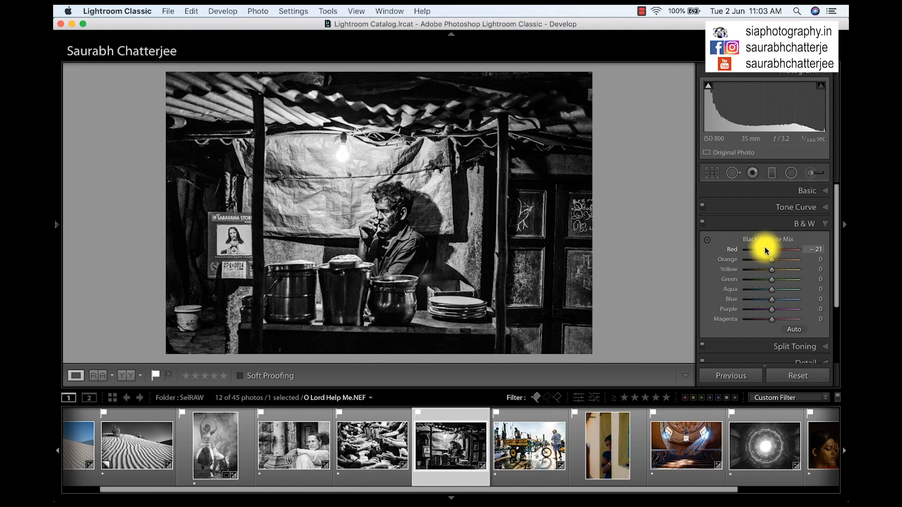
left_click_drag(771, 258, 830, 311)
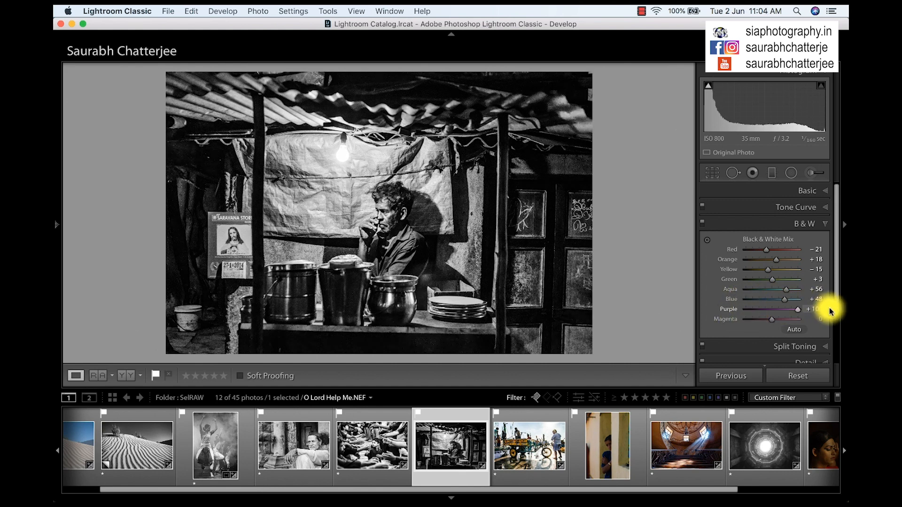
left_click_drag(771, 320, 793, 320)
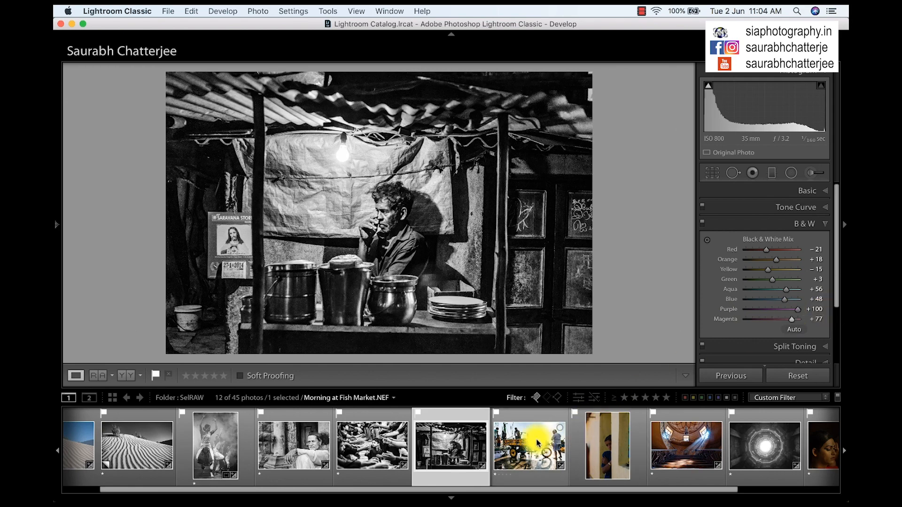
Step: Compare the O Lord Help Me photo's edit with the original, including in a side-by-side before and after view
mouse_move(534, 444)
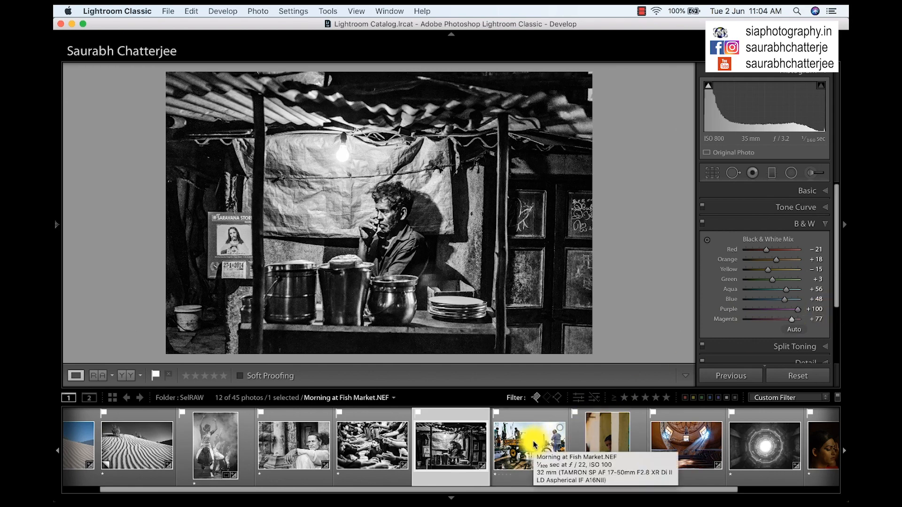
key("backslash")
key("backslash")
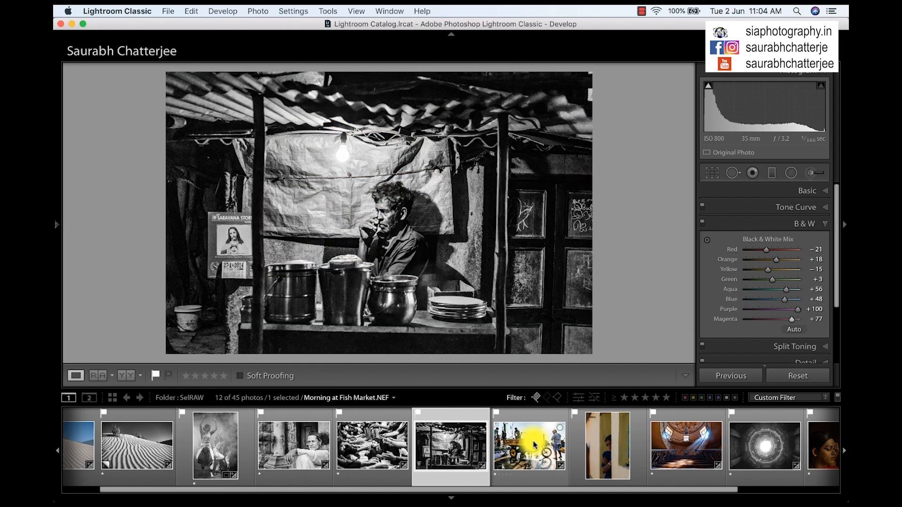
key("y")
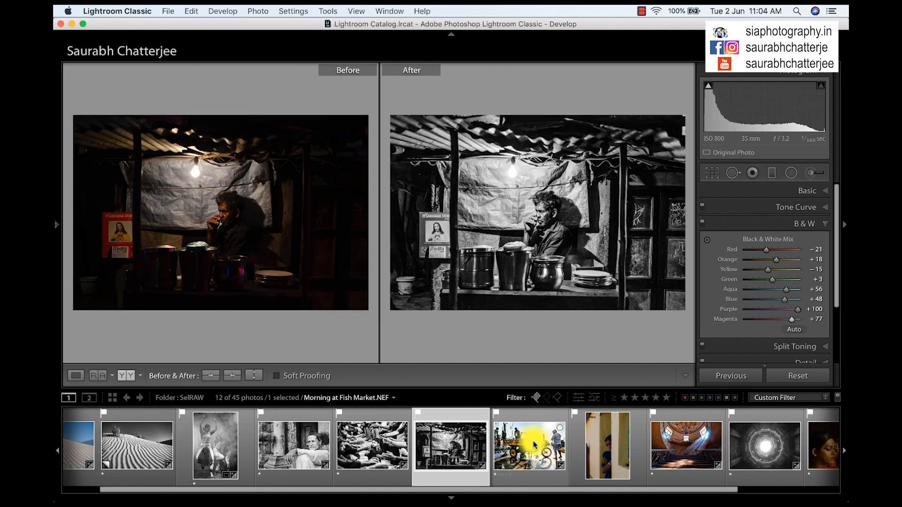
key("y")
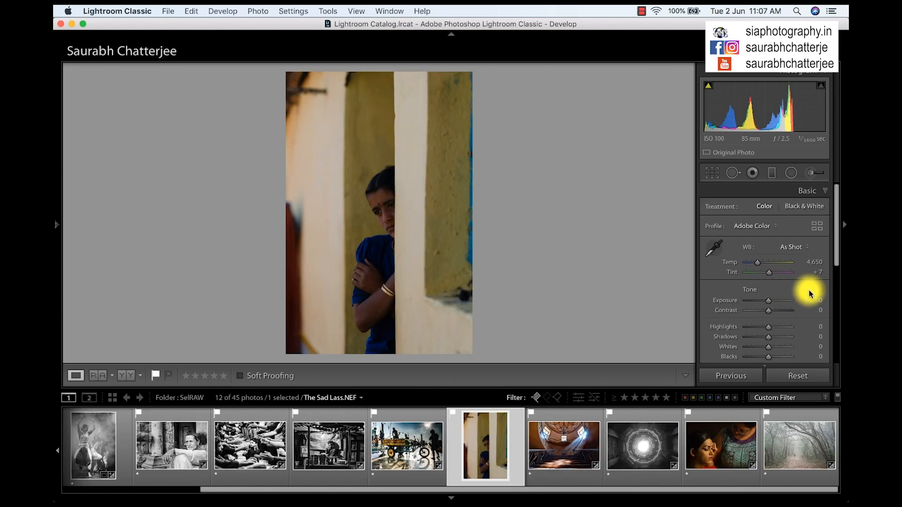
Step: Apply automatic tone to The Sad Lass photo and convert it to black and white
left_click(809, 293)
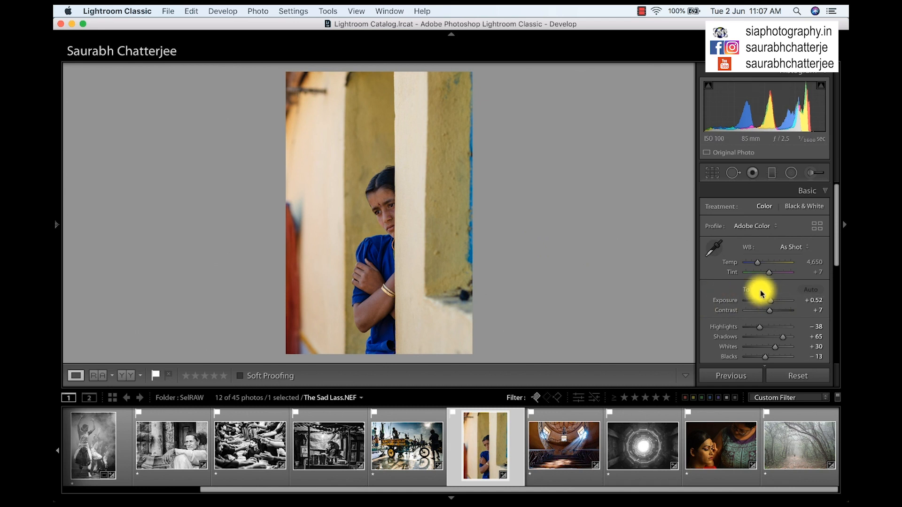
key("v")
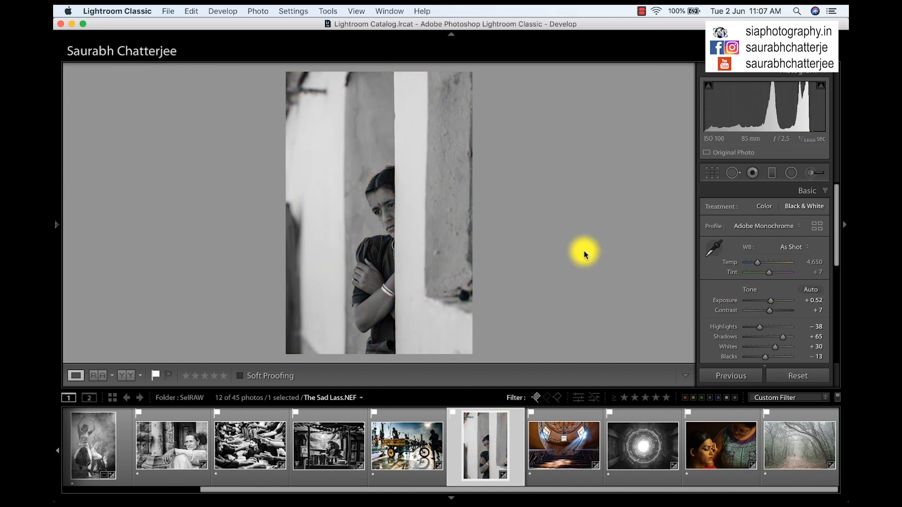
Step: Crop The Sad Lass photo more tightly around the girl, keeping the original aspect ratio locked
key("r")
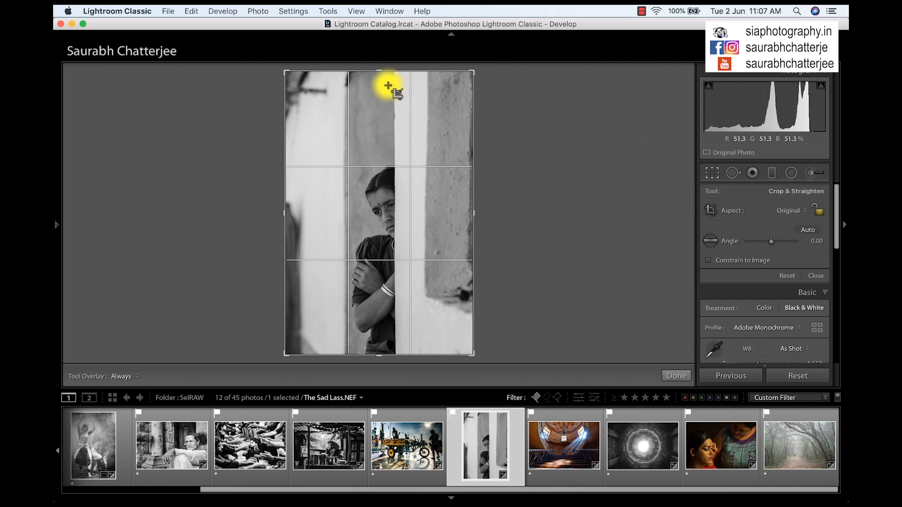
left_click_drag(375, 69, 388, 149)
left_click(818, 209)
key("Return")
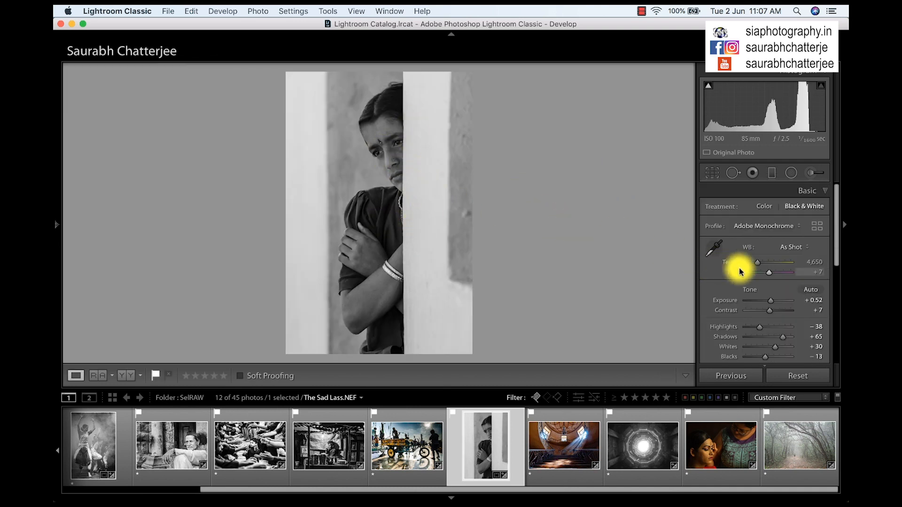
Step: Set The Sad Lass photo's Black & White Mix to Red +100, Orange +100, Yellow -65, Green -100, Aqua -10 and Blue +57
scroll(772, 316, "down", 5)
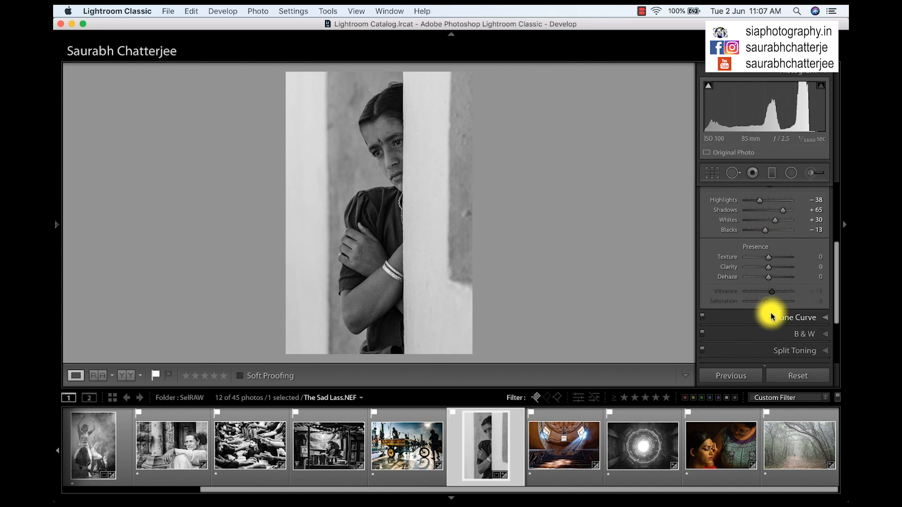
left_click(779, 334)
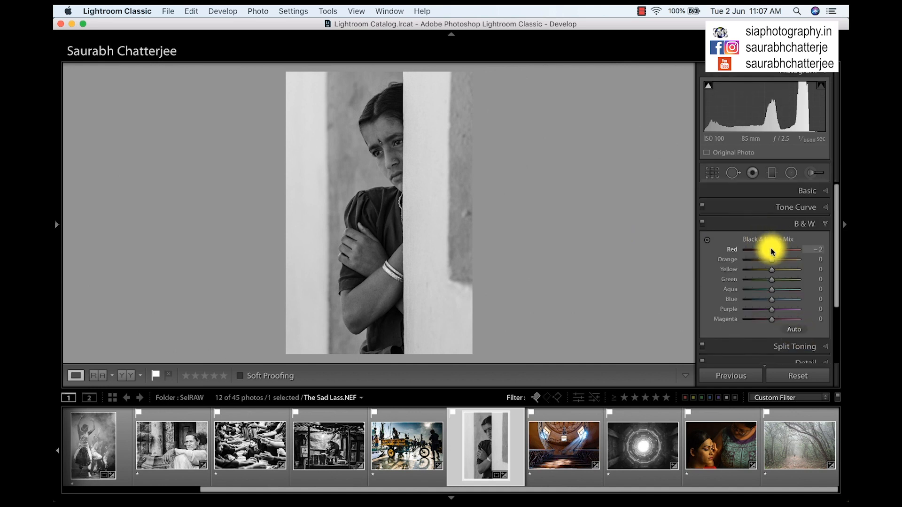
left_click_drag(769, 248, 803, 251)
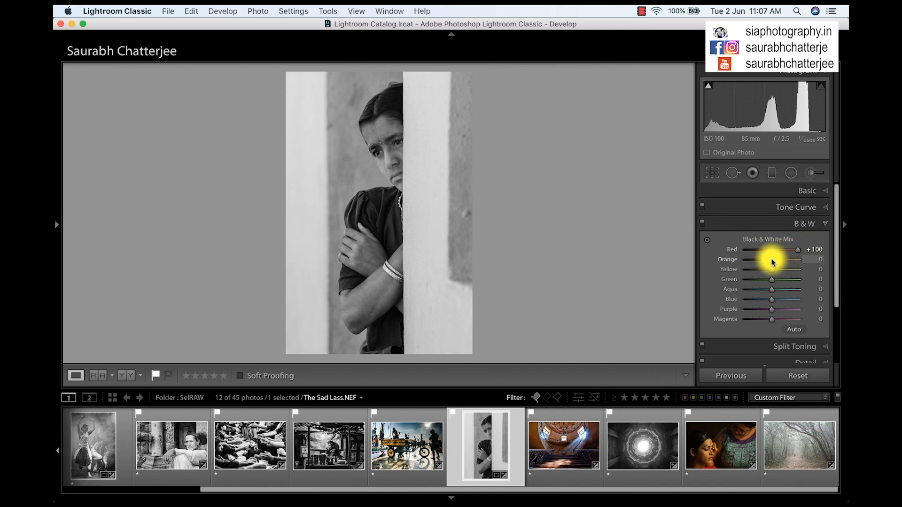
left_click_drag(773, 262, 798, 259)
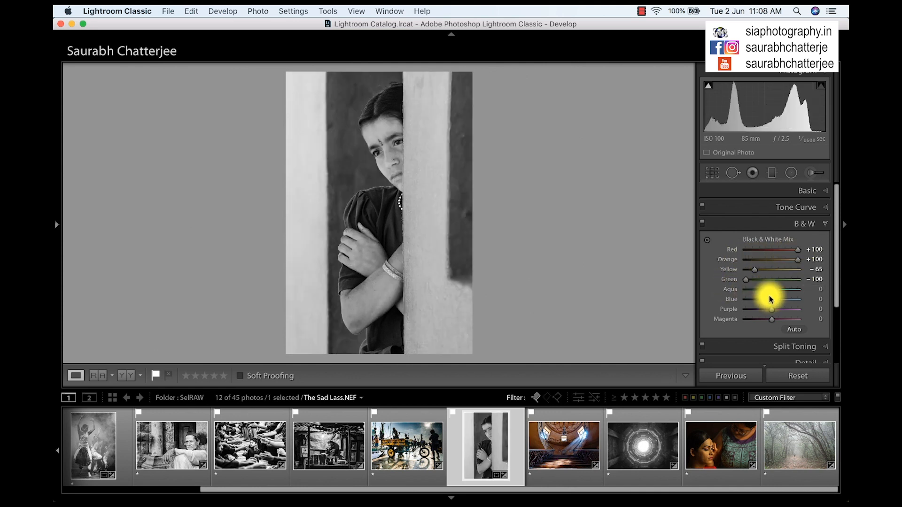
left_click_drag(769, 290, 735, 304)
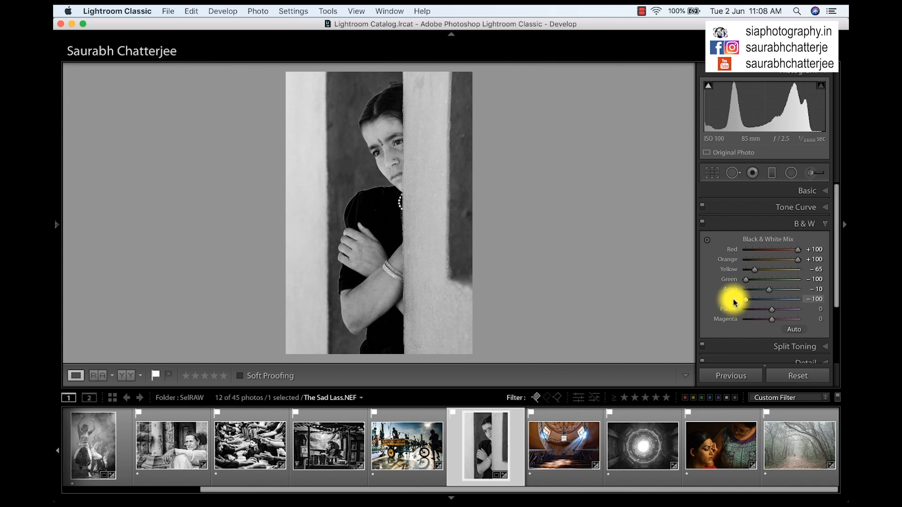
left_click_drag(735, 303, 786, 297)
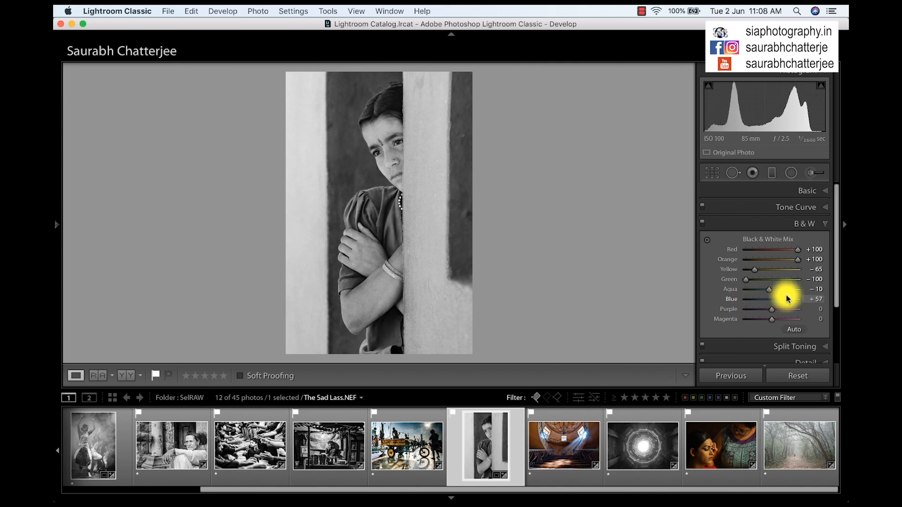
Step: Set The Sad Lass photo's Texture to +27, Clarity to -7 and Dehaze to +25
scroll(780, 310, "up", 10)
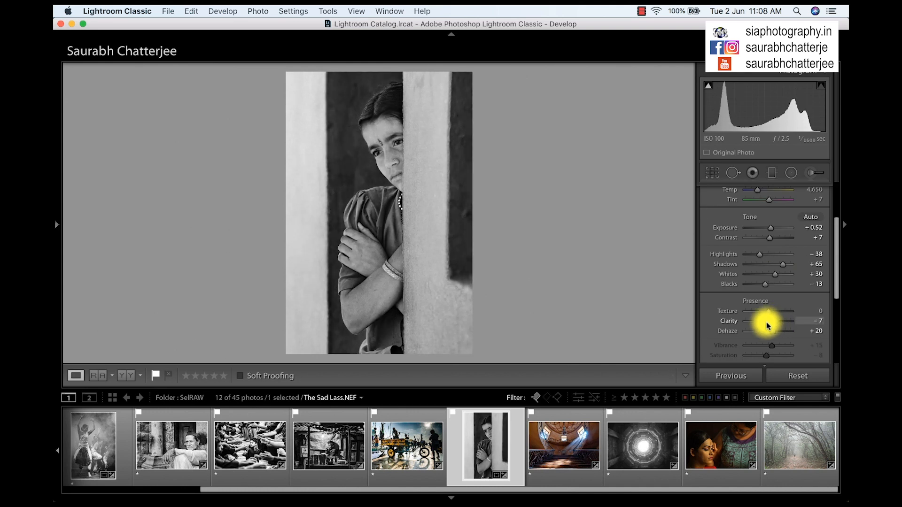
left_click_drag(773, 332, 774, 332)
left_click_drag(768, 313, 776, 316)
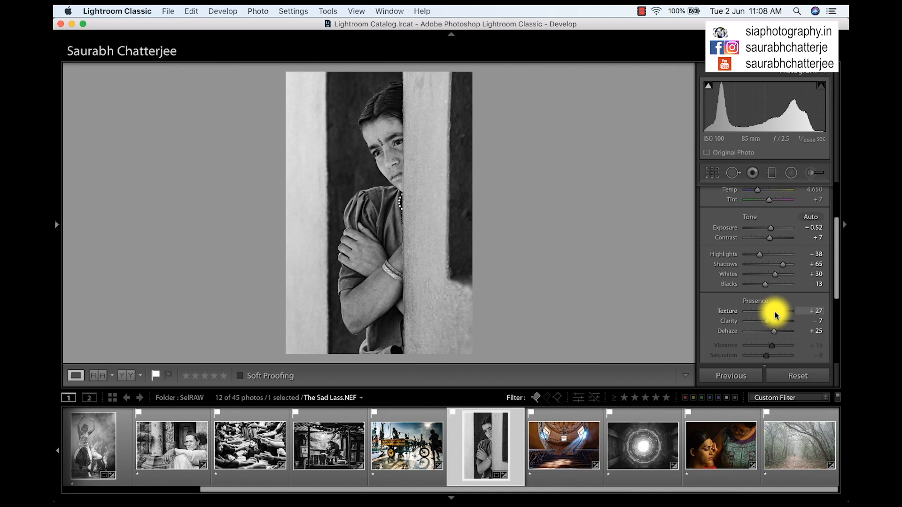
Step: Compare The Sad Lass photo's edit with the original and its color version, including side by side
key("backslash")
key("backslash")
key("backslash")
key("backslash")
key("v")
key("v")
key("y")
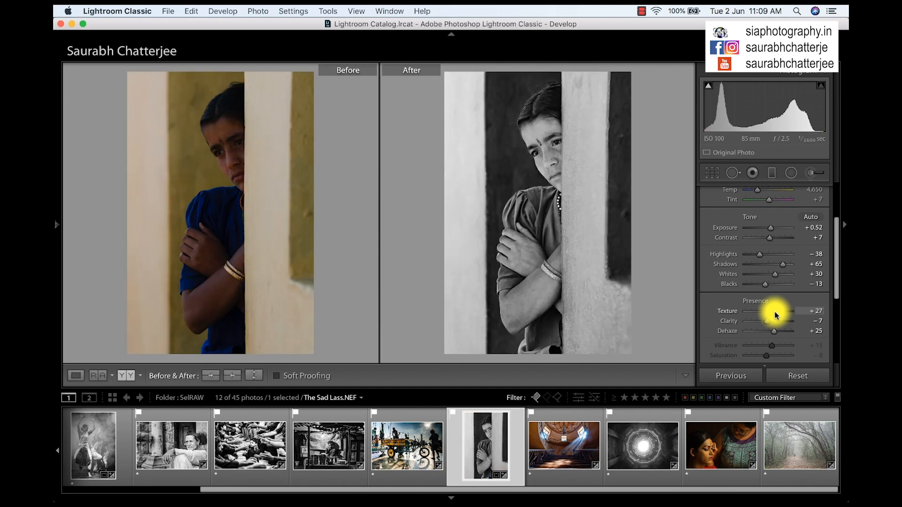
key("y")
Step: Open The Rays on the Mahatma photo and set its Exposure to +1.00 and Highlights to -100
left_click(559, 453)
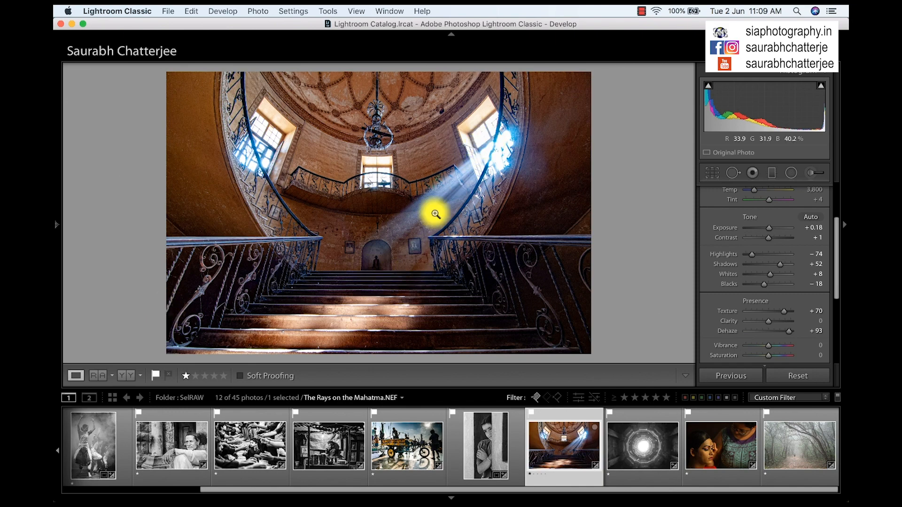
left_click_drag(770, 232, 773, 227)
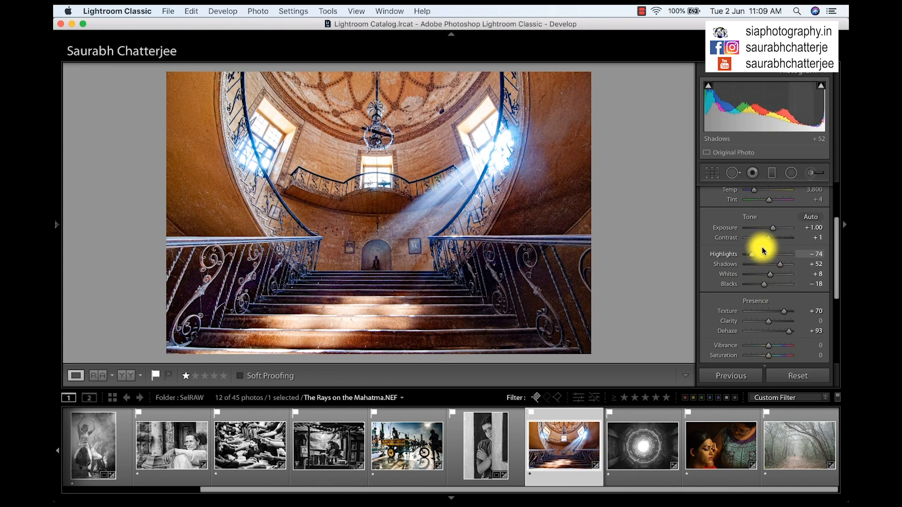
left_click_drag(751, 255, 738, 257)
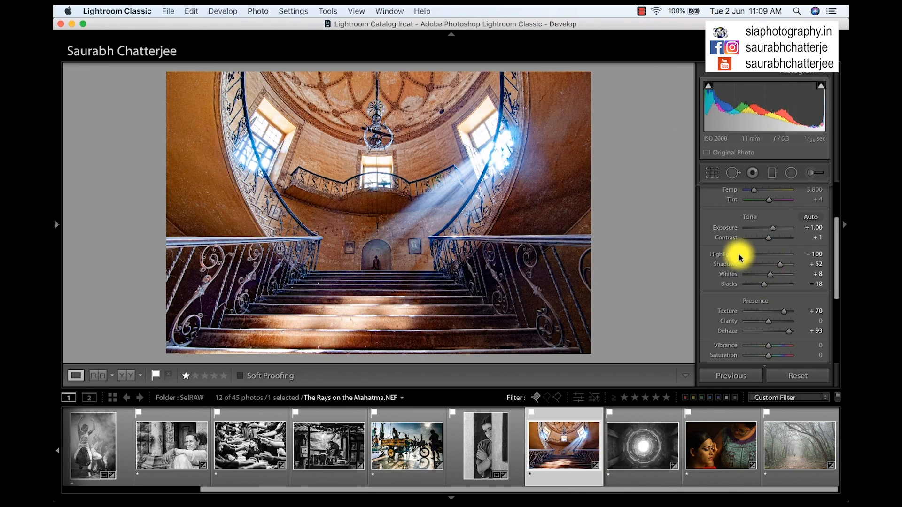
Step: Convert The Rays on the Mahatma photo to black and white and raise its Clarity
key("v")
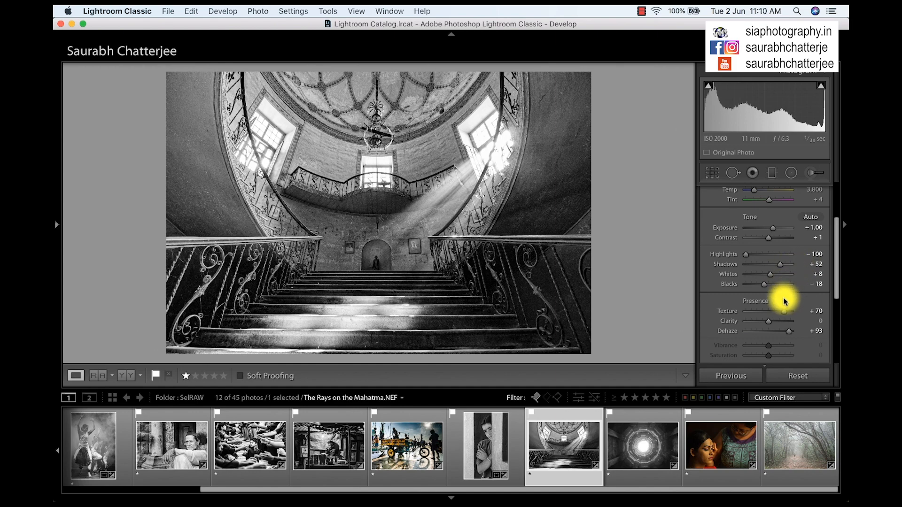
left_click_drag(779, 319, 774, 325)
Step: Set the Mahatma photo's Black & White Mix to Red -71, Orange -55, Yellow -43, Green +6, Aqua -7, Blue -45, Purple -2 and Magenta -36
scroll(784, 305, "down", 5)
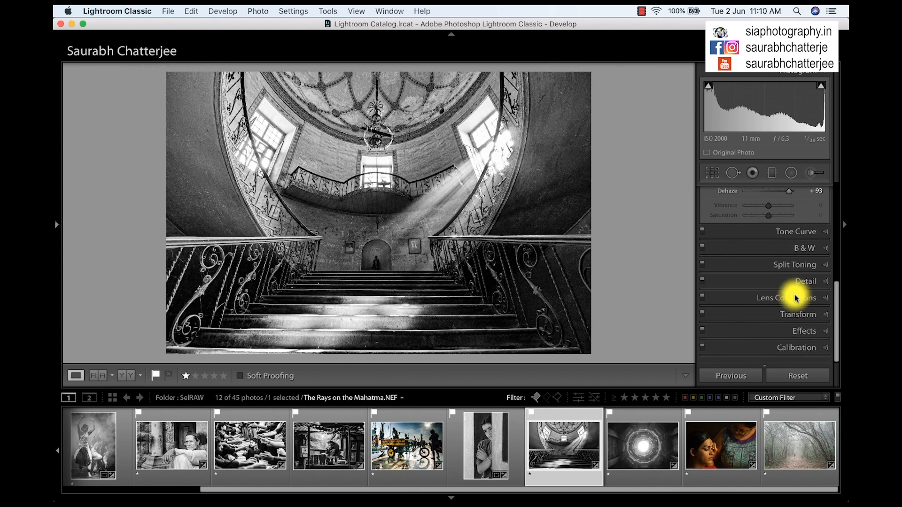
left_click(801, 244)
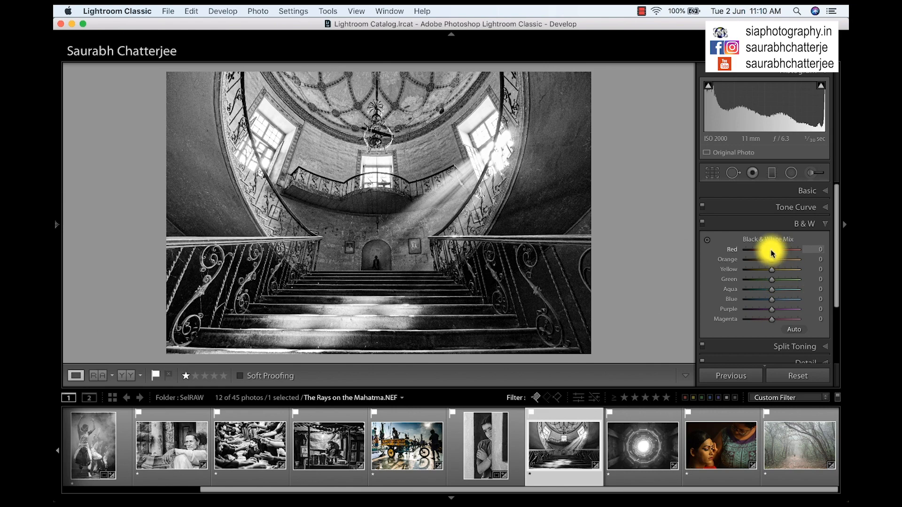
left_click_drag(768, 252, 770, 287)
mouse_move(771, 300)
left_mouse_down()
mouse_move(783, 296)
mouse_move(742, 294)
mouse_move(761, 295)
left_mouse_up()
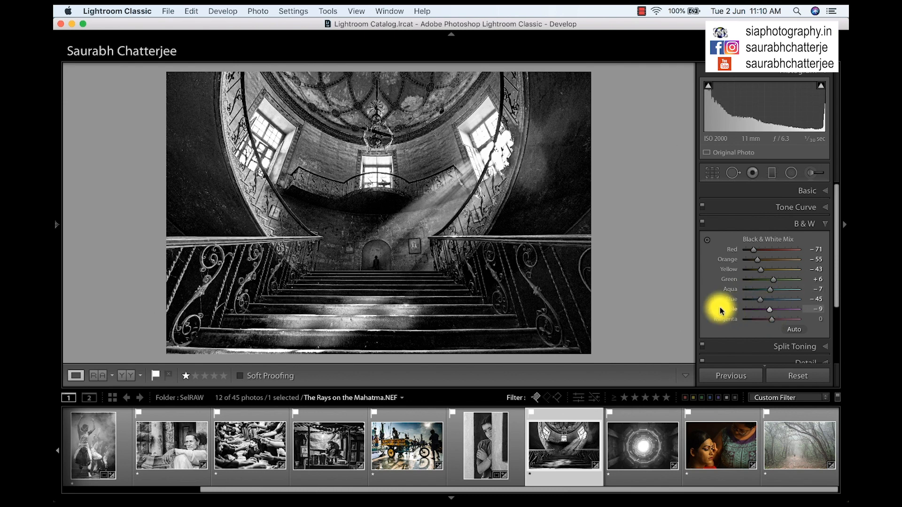
mouse_move(770, 309)
left_mouse_down()
mouse_move(806, 296)
mouse_move(737, 318)
mouse_move(762, 317)
left_mouse_up()
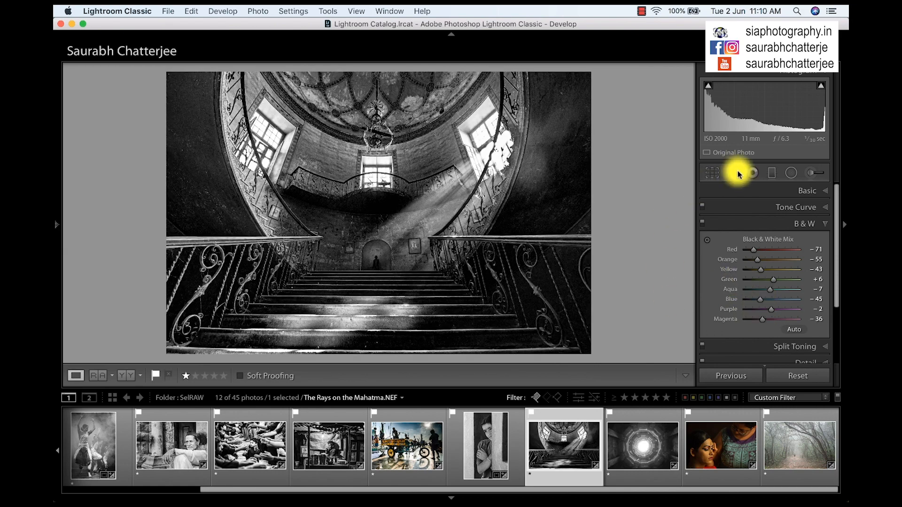
Step: Add a diagonal graduated filter from the Mahatma photo's lower-right corner toward its center, reset its effect and raise its Exposure
left_click(771, 173)
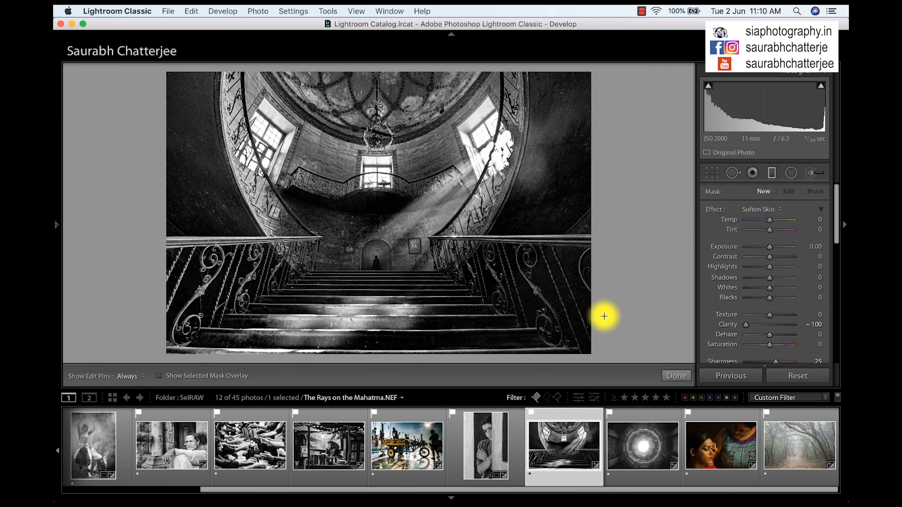
left_click_drag(603, 316, 368, 192)
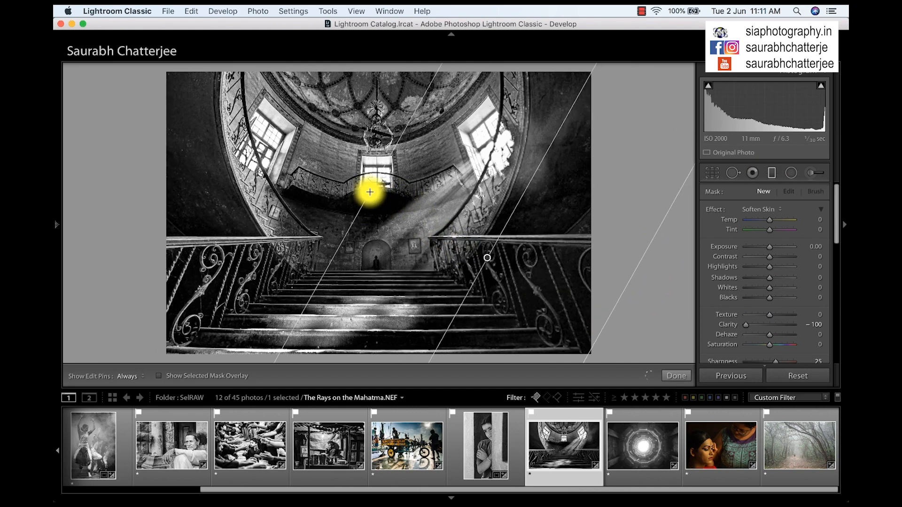
double_click(712, 210)
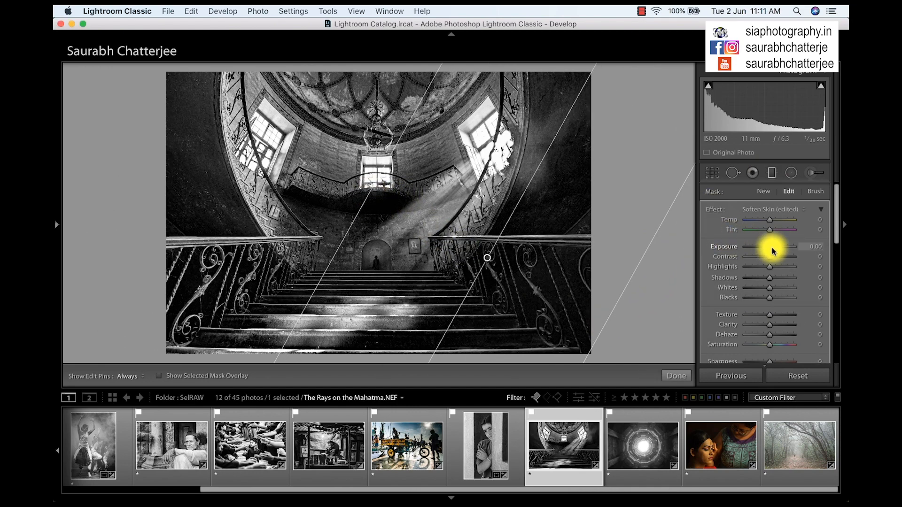
left_click_drag(775, 251, 789, 259)
key("m")
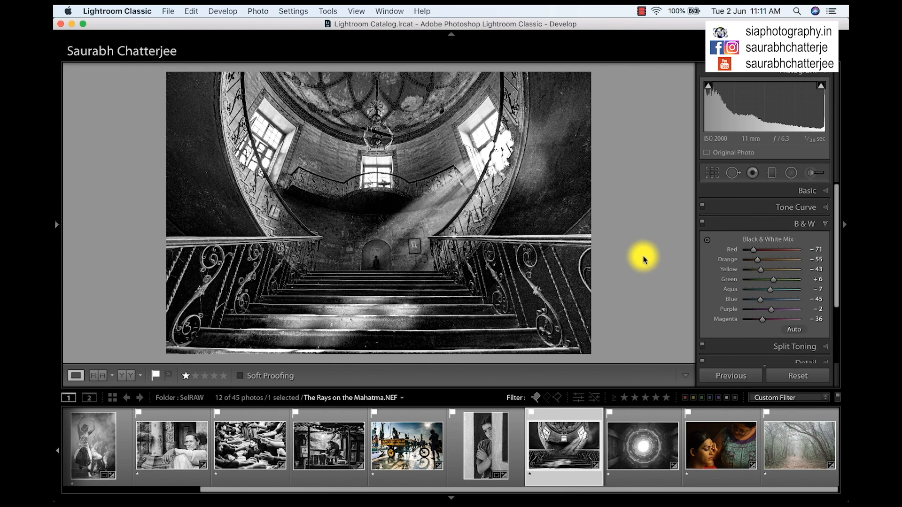
Step: Open the Adalaj Vav Well photo, apply Auto tone, and set its Contrast to +100 and Exposure to -0.65
key("Right")
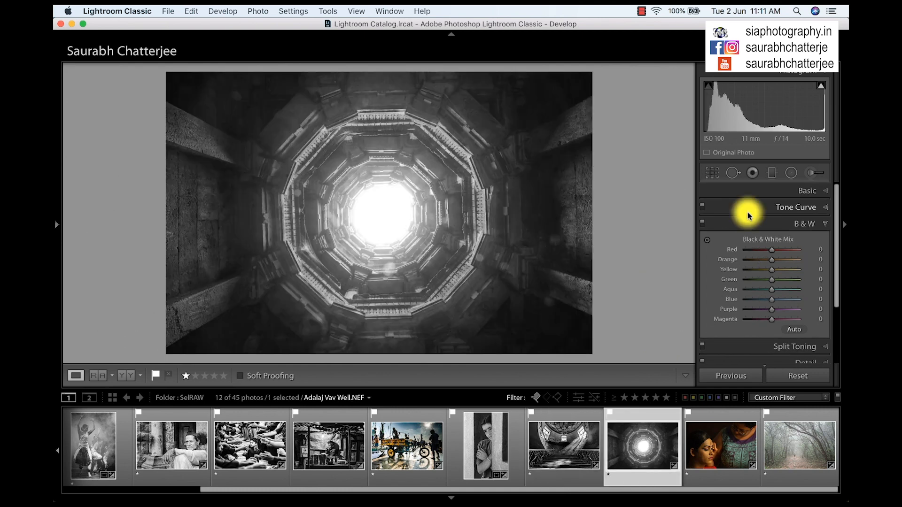
left_click(806, 191)
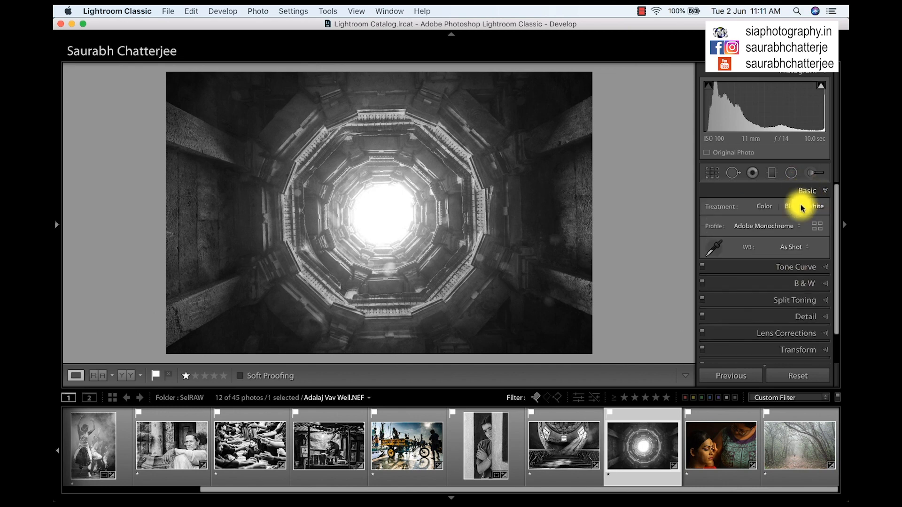
left_click_drag(770, 311, 792, 310)
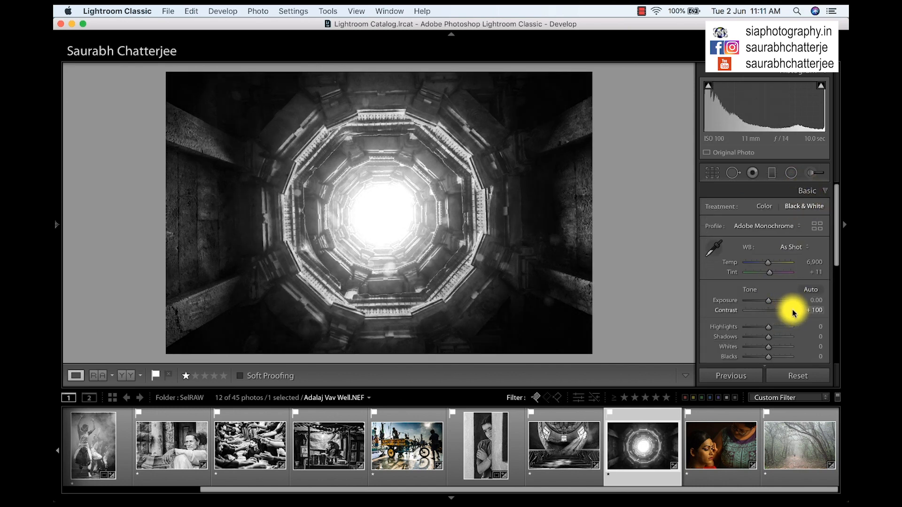
left_click(808, 290)
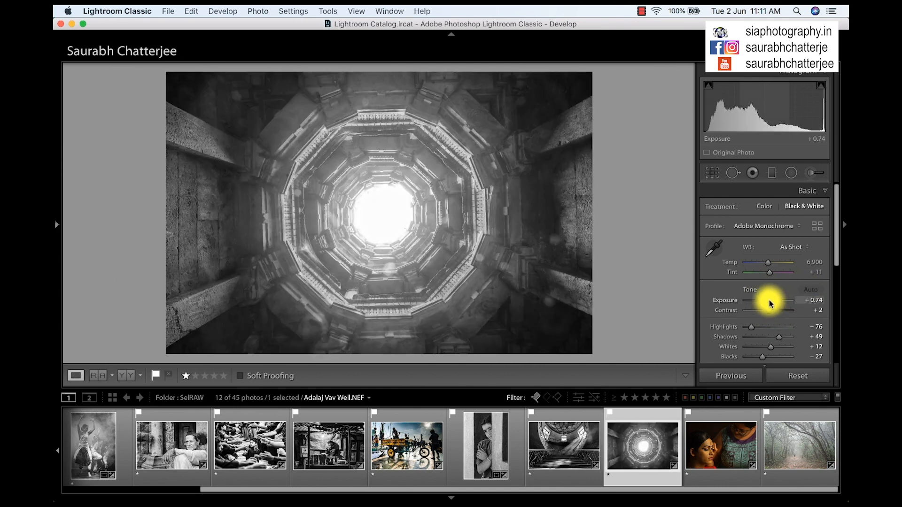
mouse_move(769, 311)
left_mouse_down()
mouse_move(800, 314)
mouse_move(766, 303)
left_mouse_up()
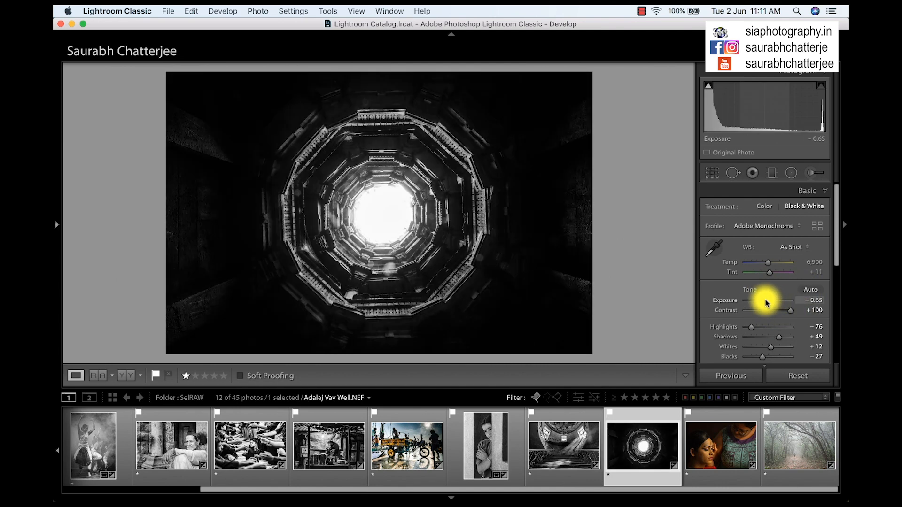
Step: Draw a radial filter around the well's octagonal rings and set its Exposure to 1.51 and Contrast to 58
left_click(791, 173)
left_click_drag(278, 121, 403, 239)
left_click_drag(292, 94, 378, 210)
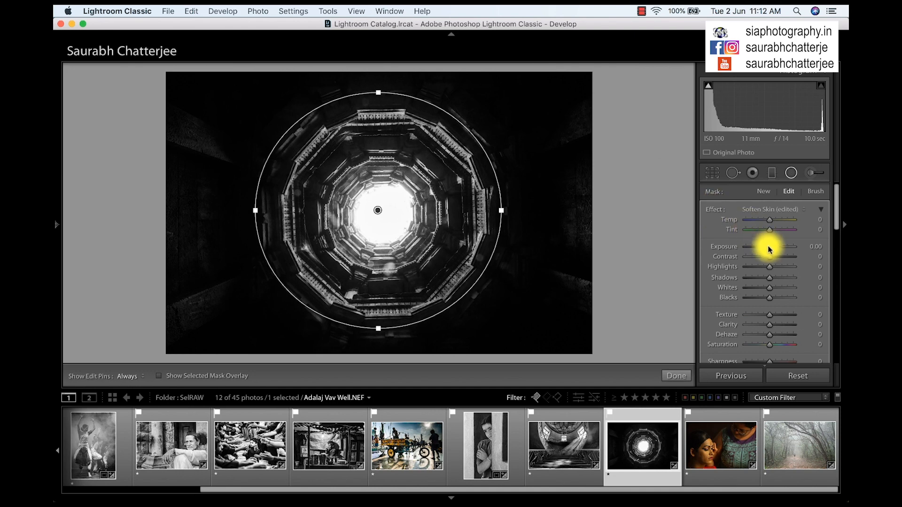
mouse_move(769, 250)
left_mouse_down()
mouse_move(784, 259)
mouse_move(779, 251)
left_mouse_up()
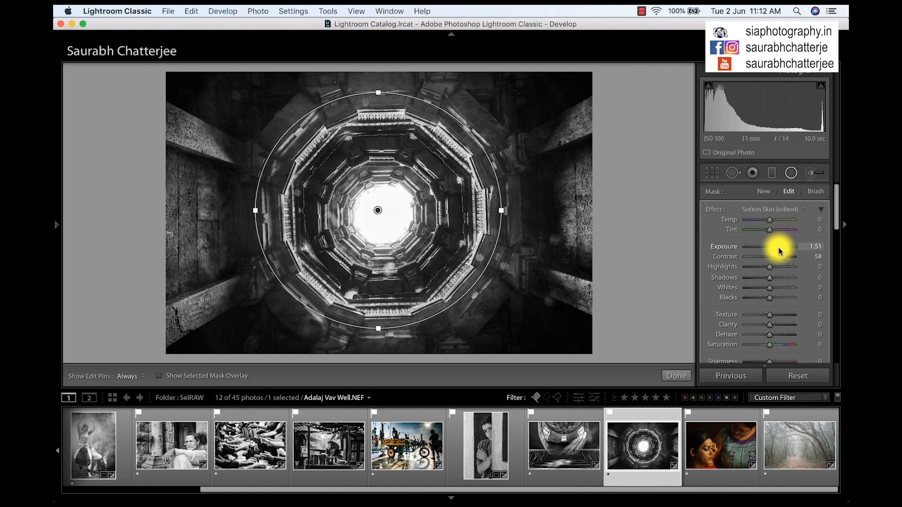
Step: Set the well's radial filter to Clarity 56, Texture 42 and Exposure 1.26, and finish the filter
left_click(783, 325)
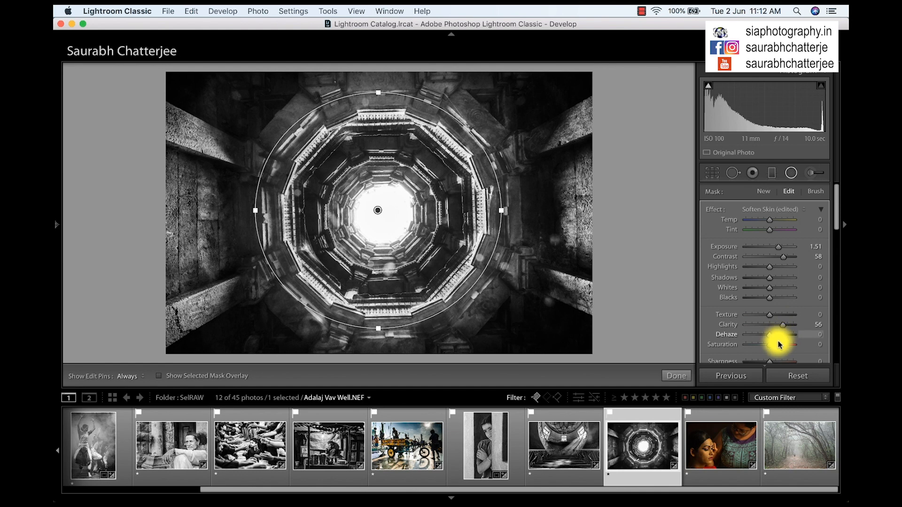
left_click(777, 316)
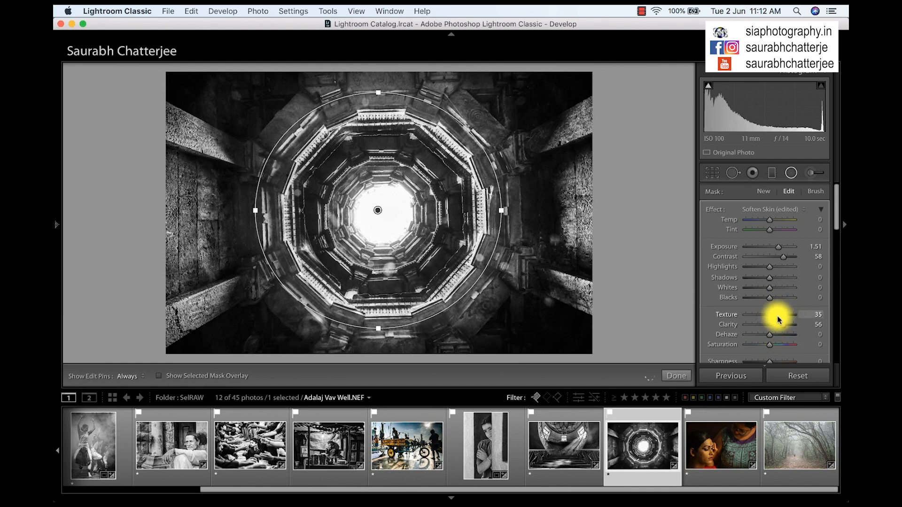
left_click_drag(777, 319, 780, 319)
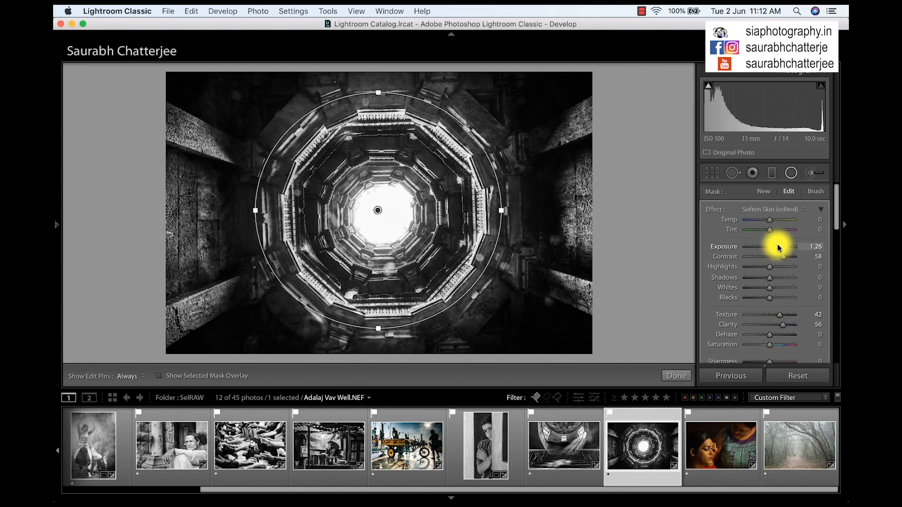
left_click(676, 376)
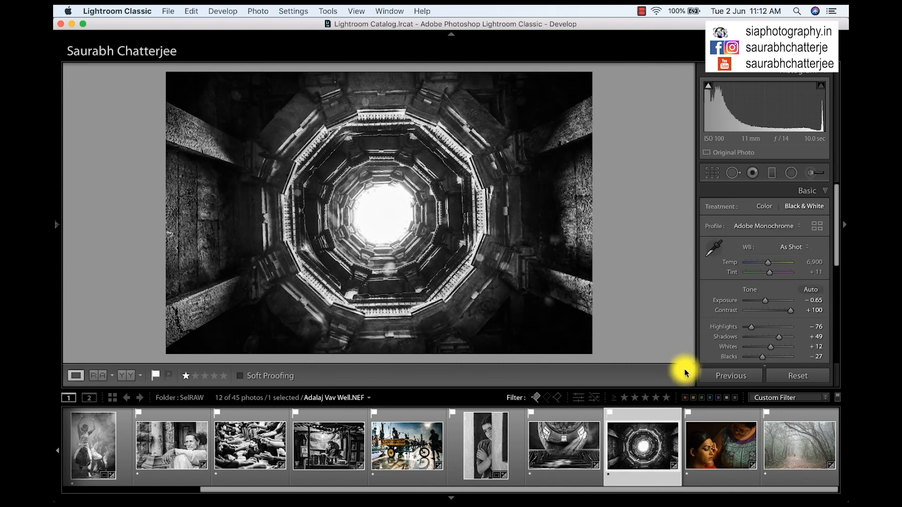
Step: Open the Two Artists photo, apply Auto tone and convert it to black and white
key("Right")
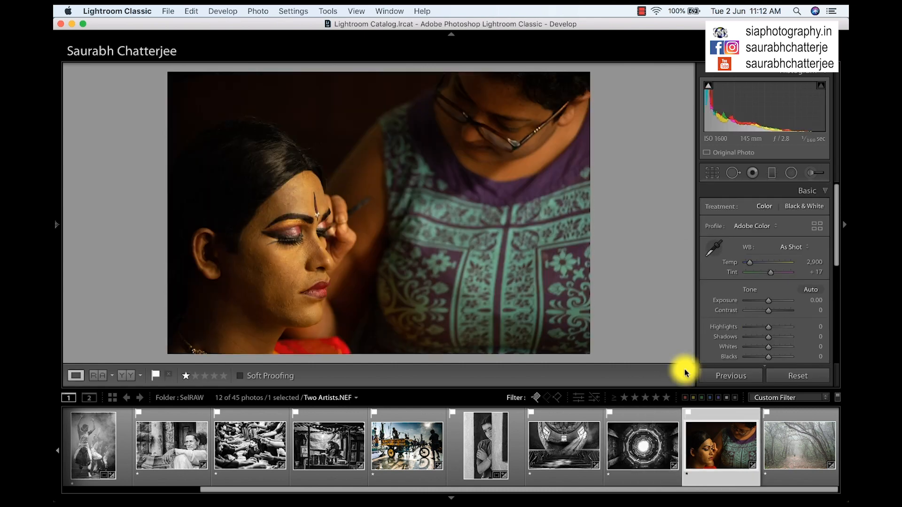
key("super+u")
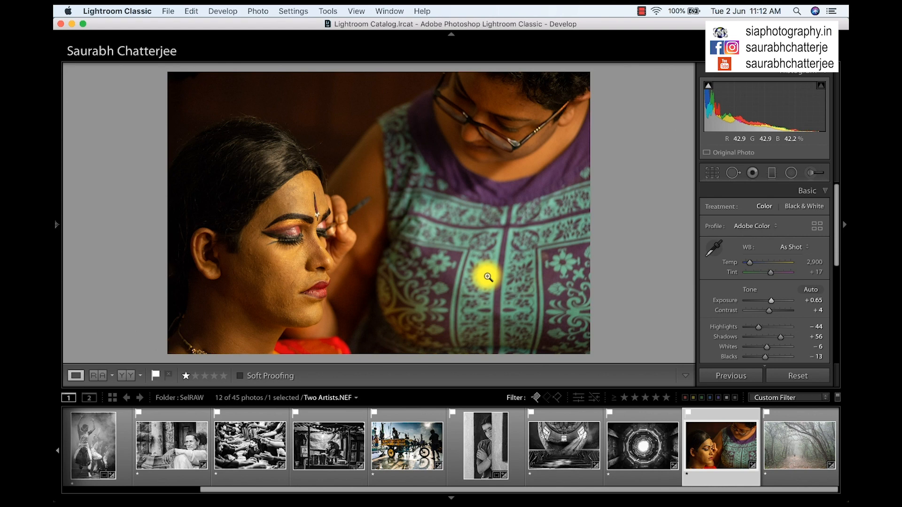
key("v")
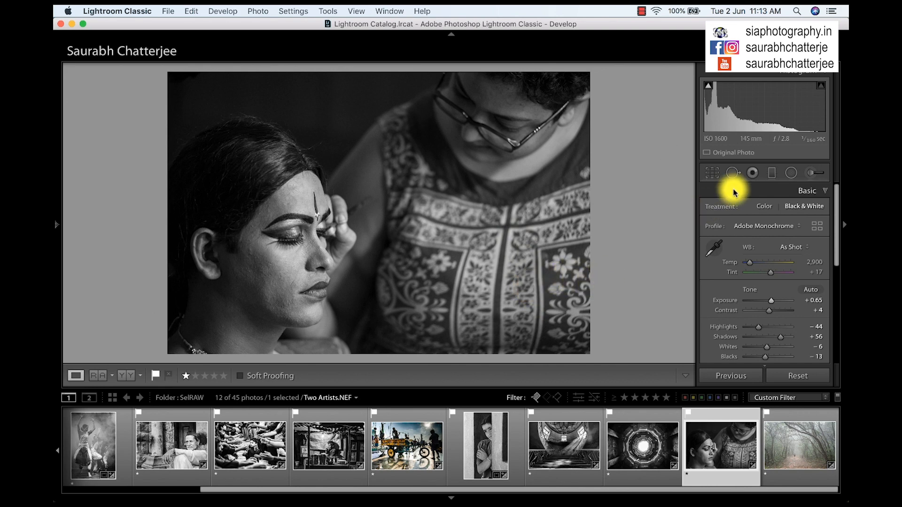
Step: Deepen the Two Artists photo's contrast and darken the makeup artist's side with a diagonal graduated filter at Exposure -1.37
left_click(771, 174)
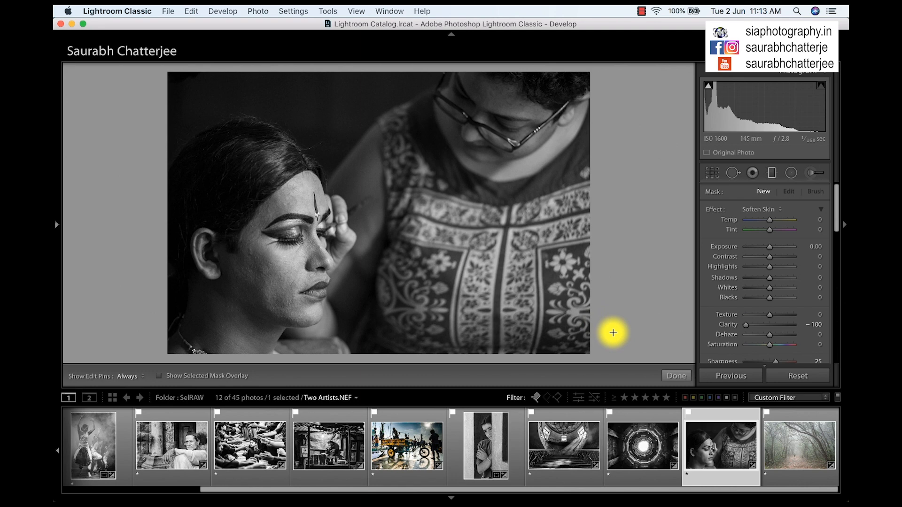
left_click(676, 376)
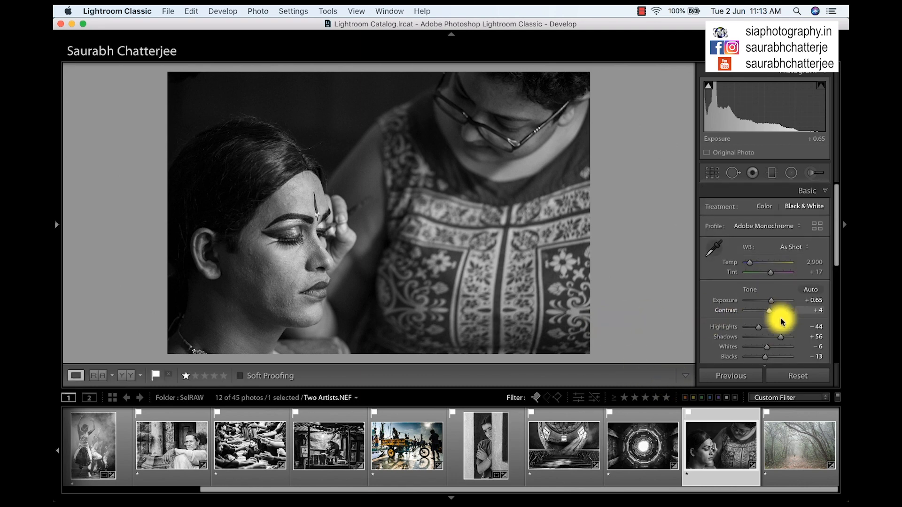
scroll(775, 341, "down", 2)
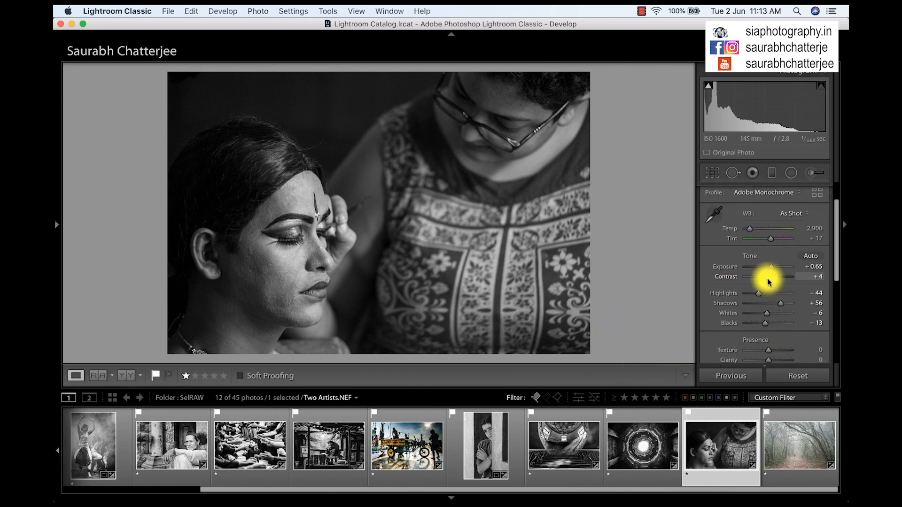
left_click(771, 174)
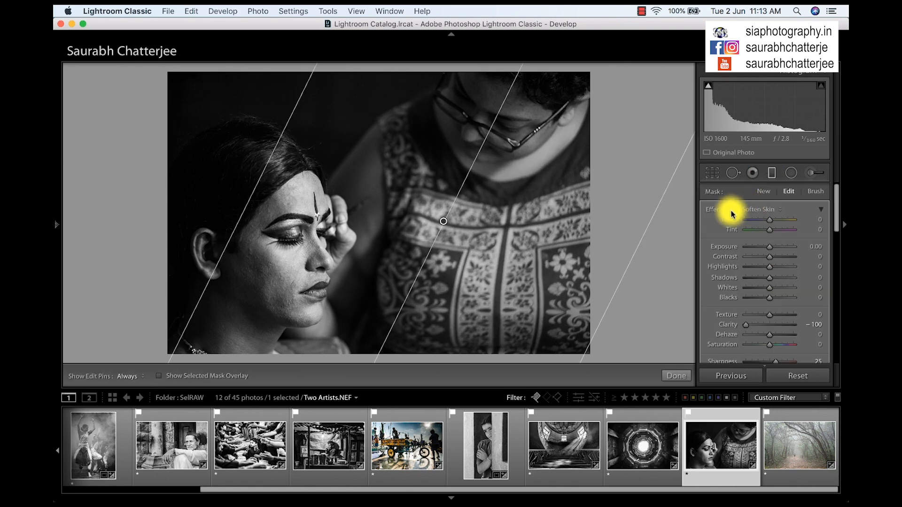
left_click_drag(770, 246, 759, 249)
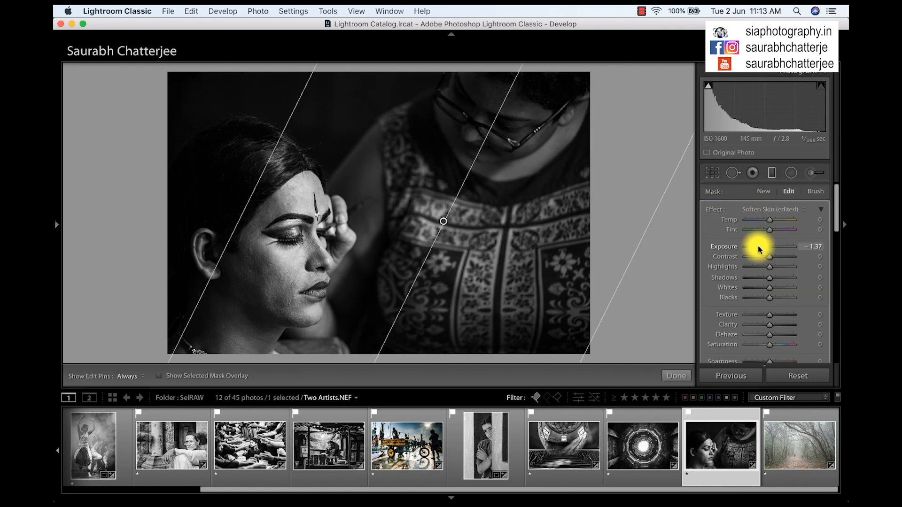
left_click(676, 376)
Step: Open the Rainy Walk photo, convert it to black and white and apply Auto tone
key("Right")
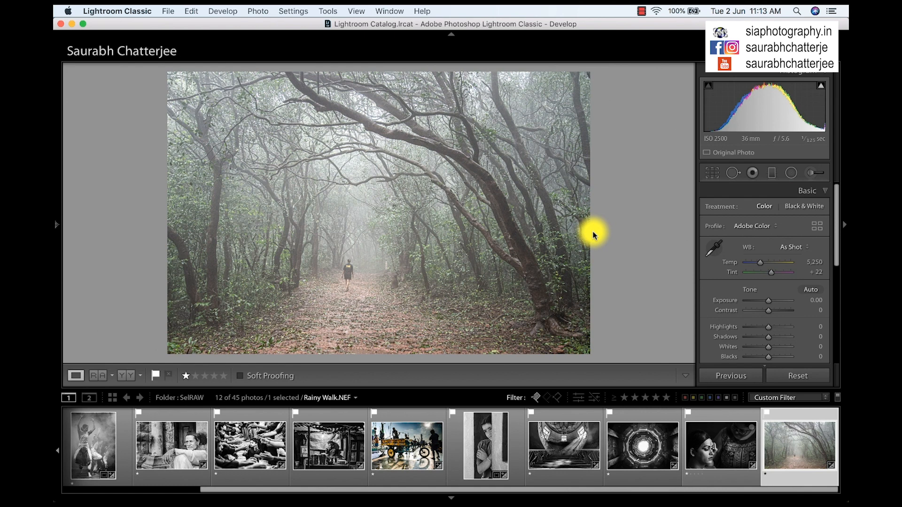
key("v")
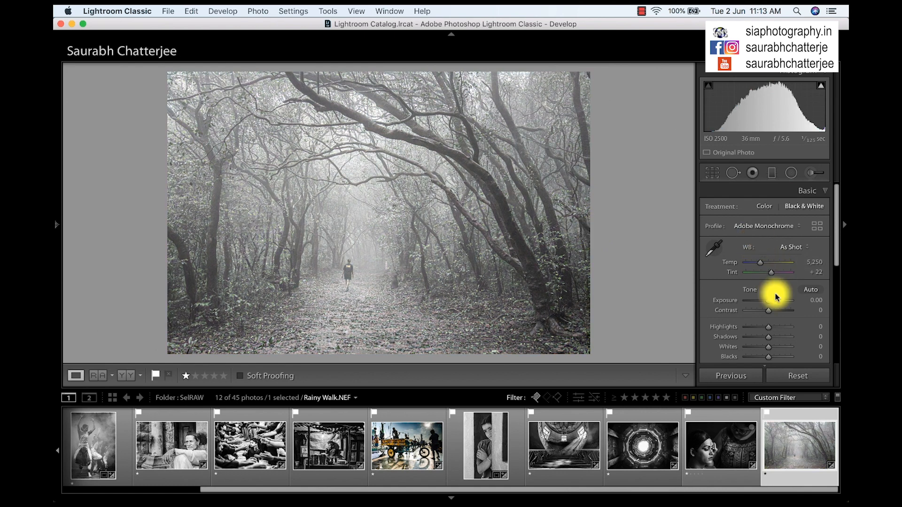
left_click(807, 289)
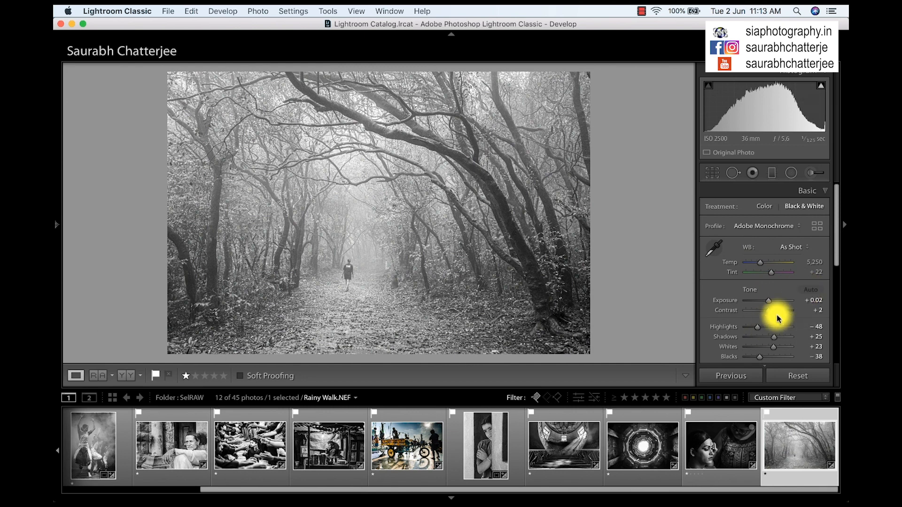
Step: Set the Rainy Walk photo's Contrast to +41, Texture to +100, Clarity to +65 and Dehaze to -3
scroll(776, 313, "down", 2)
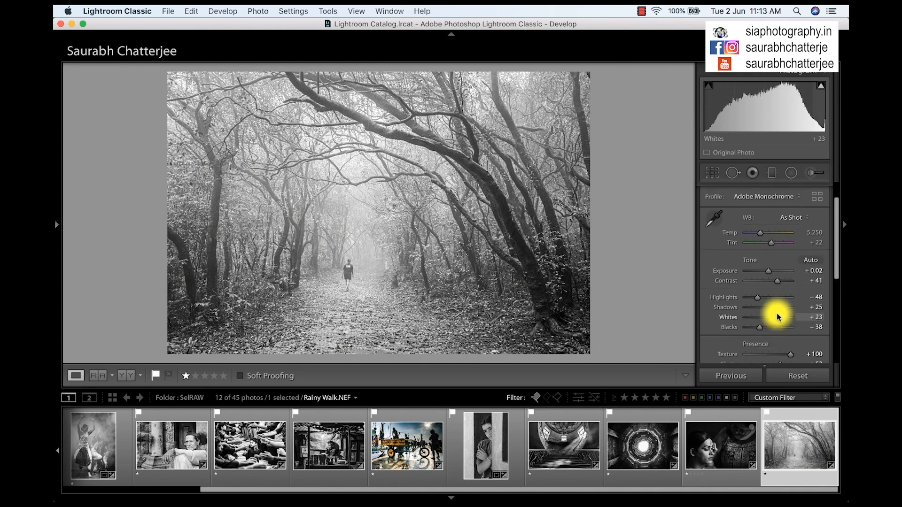
scroll(780, 322, "down", 3)
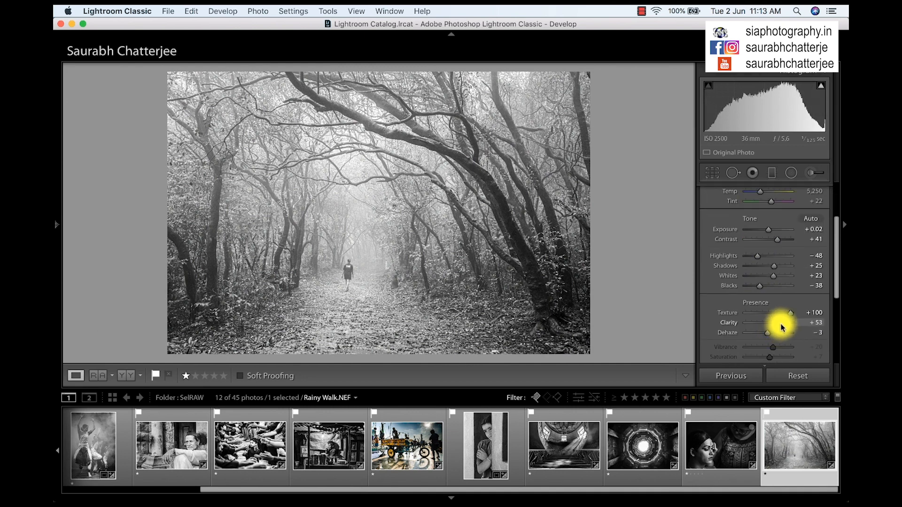
left_click_drag(781, 324, 785, 310)
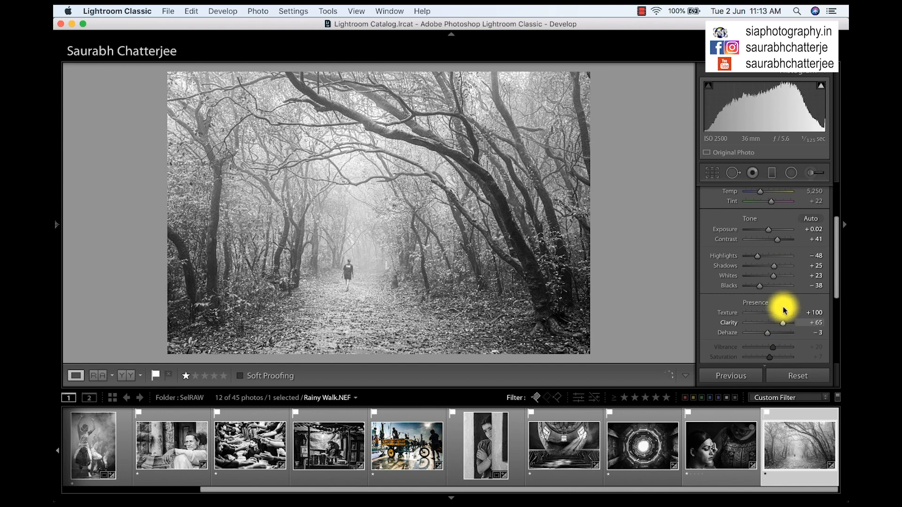
Step: Set Rainy Walk's Black & White Mix to Red -41, Orange -48, Yellow +40 and Green -71, and compare it with the original
scroll(762, 222, "up", 6)
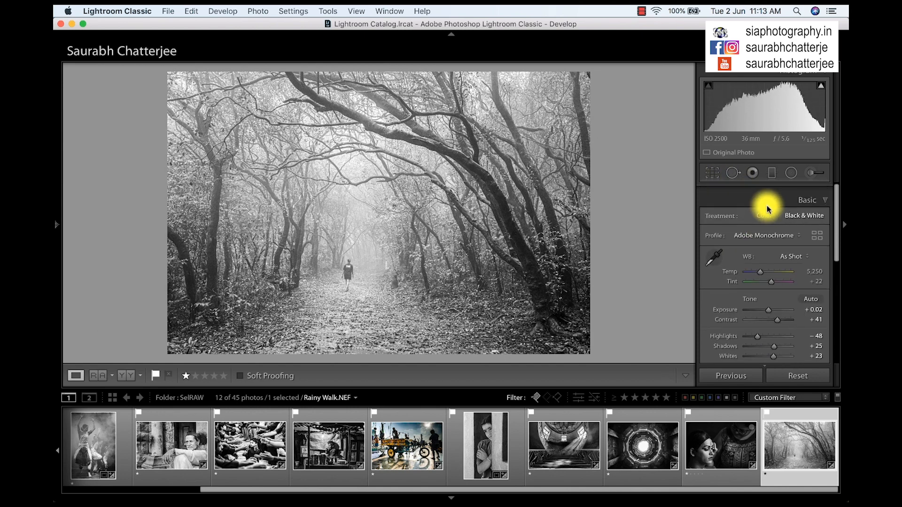
key("super+3")
left_click_drag(771, 259, 742, 264)
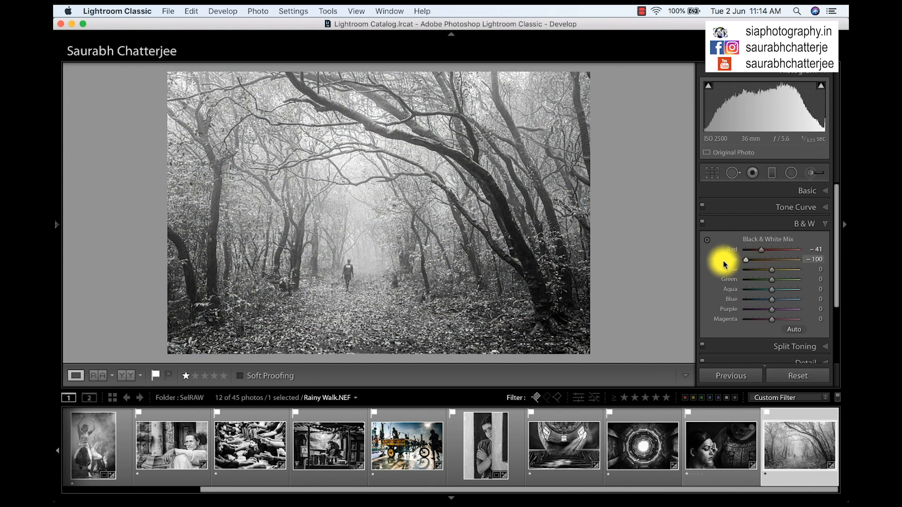
left_click_drag(726, 265, 756, 271)
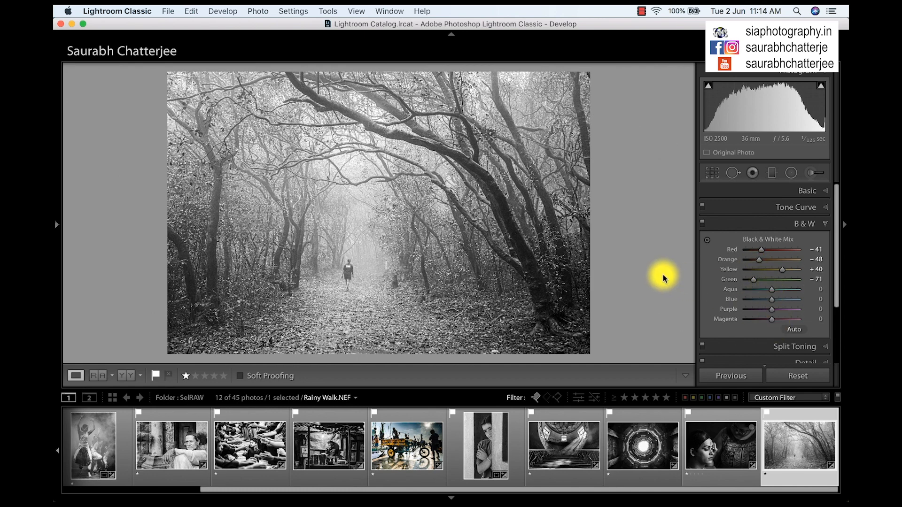
key("backslash")
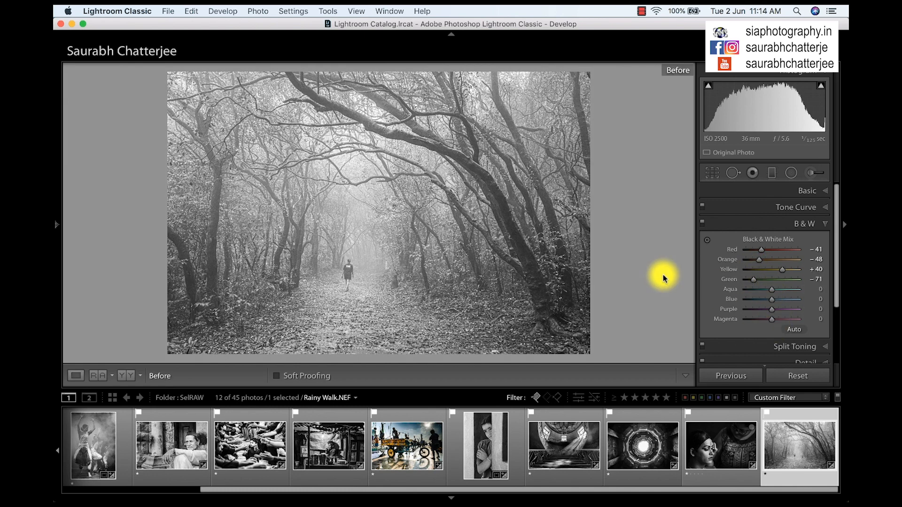
key("backslash")
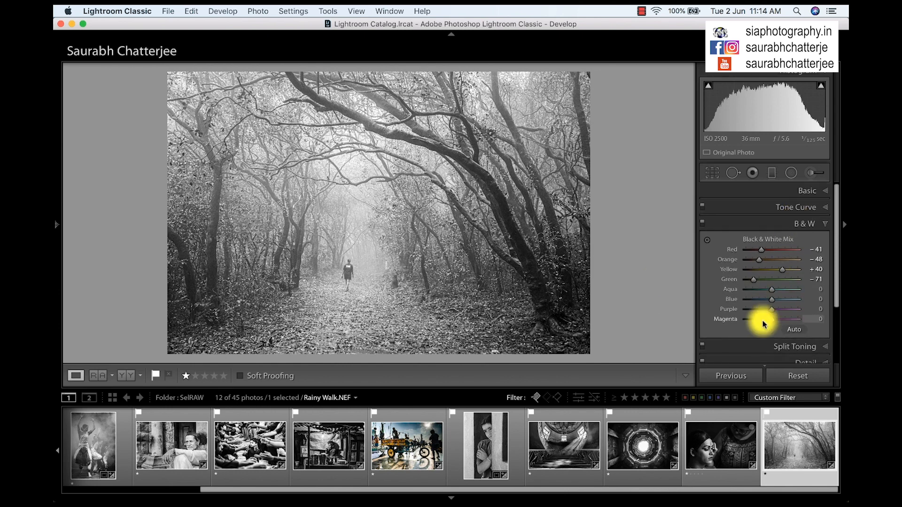
Step: Review the finished black-and-white edits, including the reaching hands, The Sad Lass, the sand dunes, Adalaj Vav Well and the Mahatma staircase
left_click(238, 433)
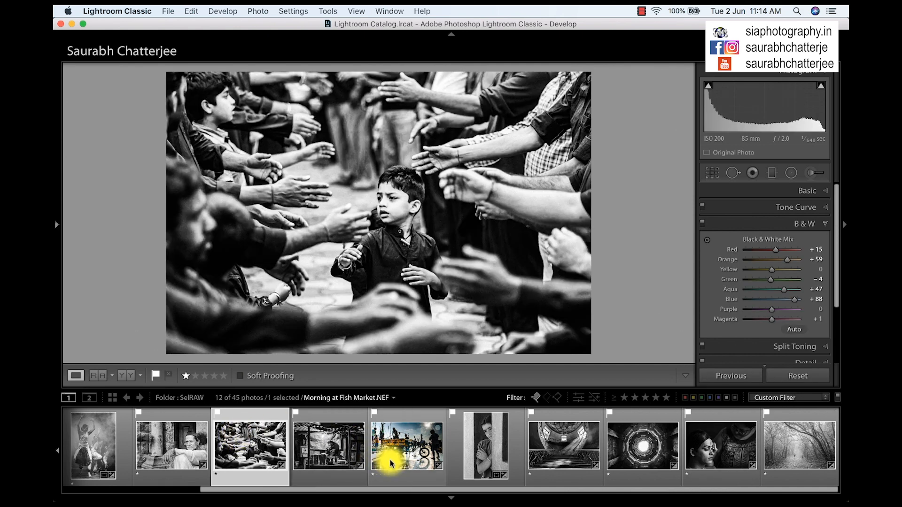
left_click(480, 444)
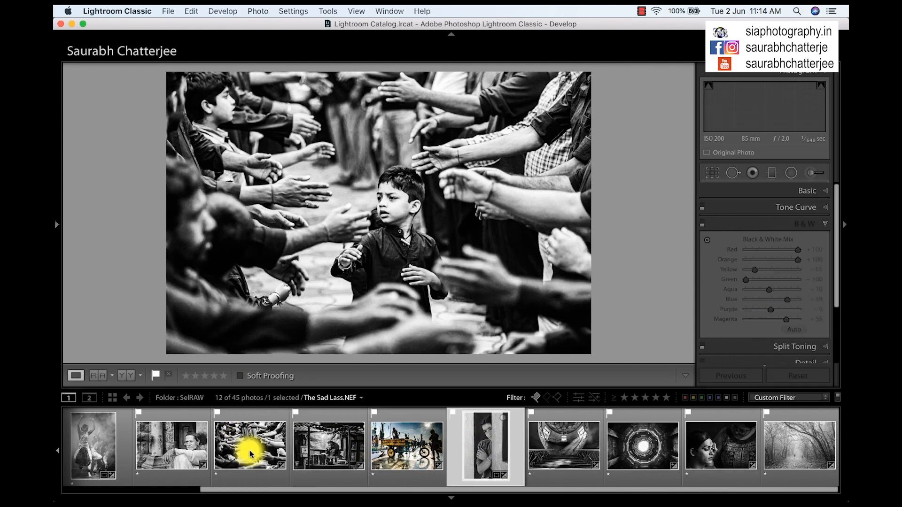
left_click(93, 438)
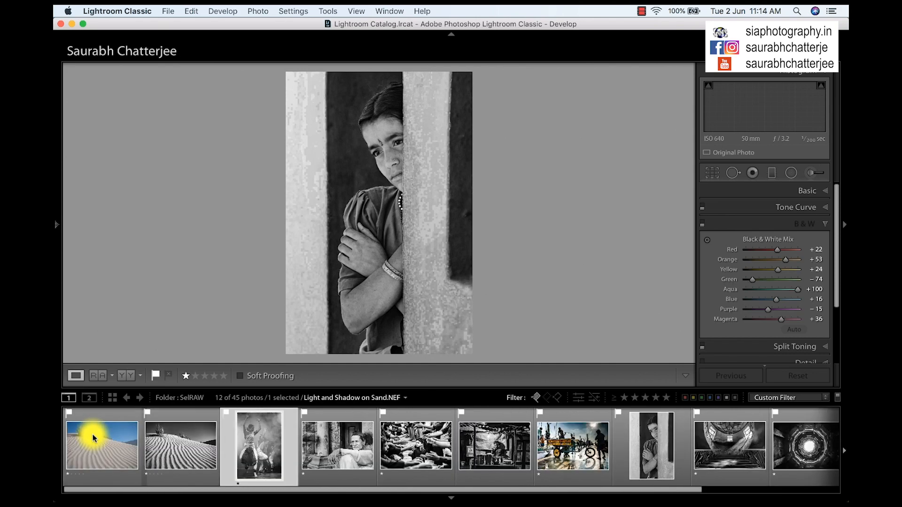
left_click(193, 453)
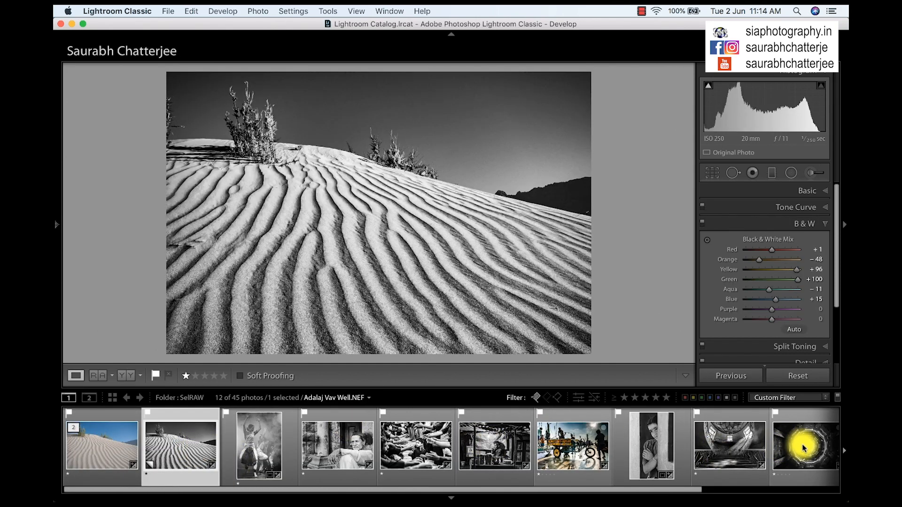
left_click(778, 449)
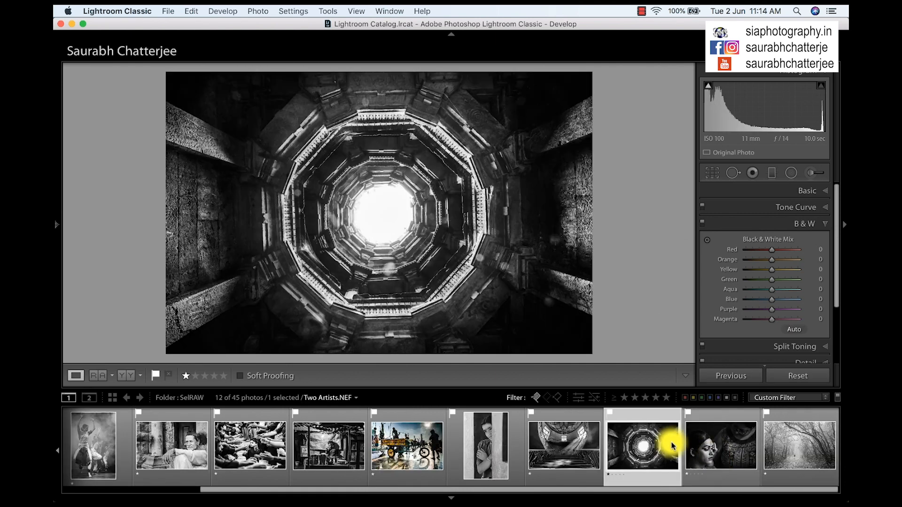
left_click(575, 455)
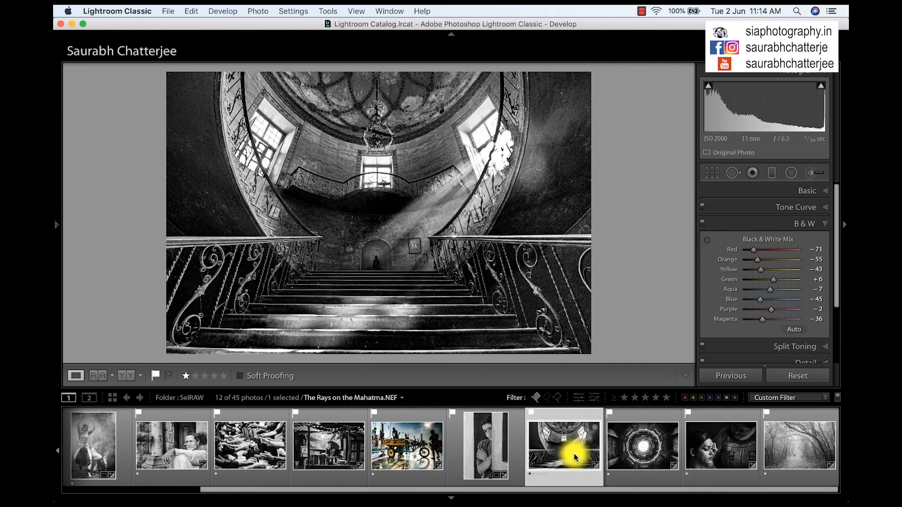